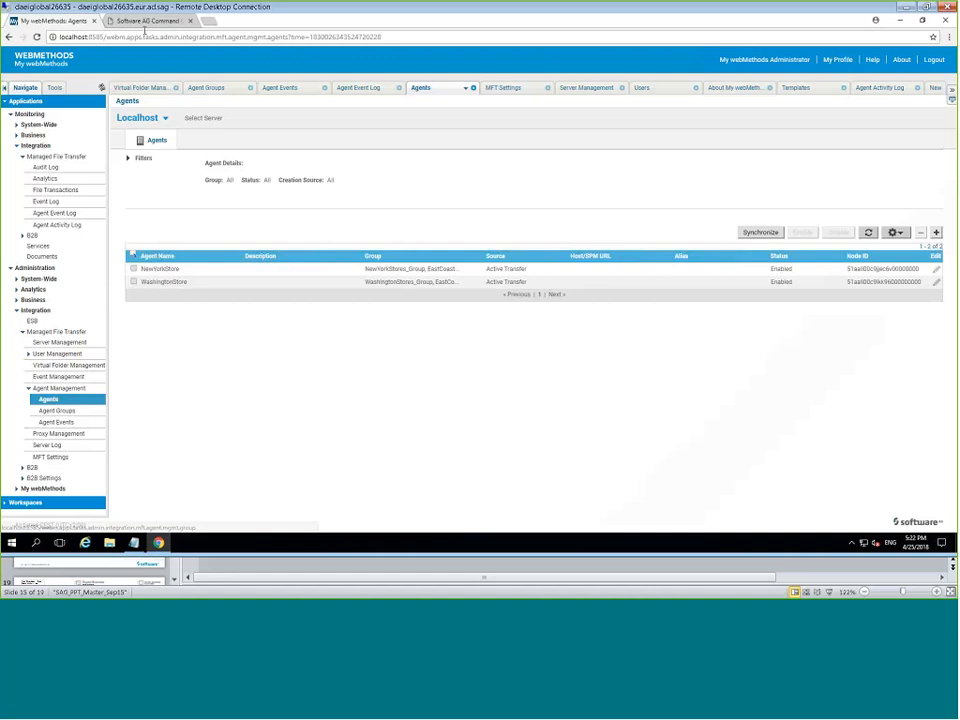
Sign in to Command Central with the administrator account and its password.
left_click(148, 21)
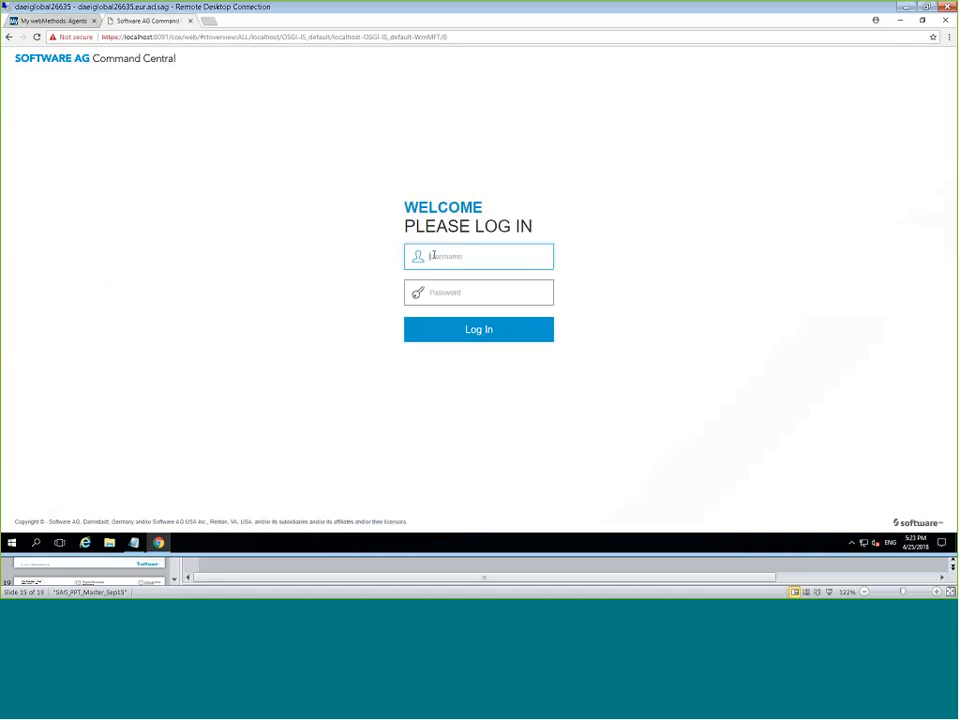
type("A")
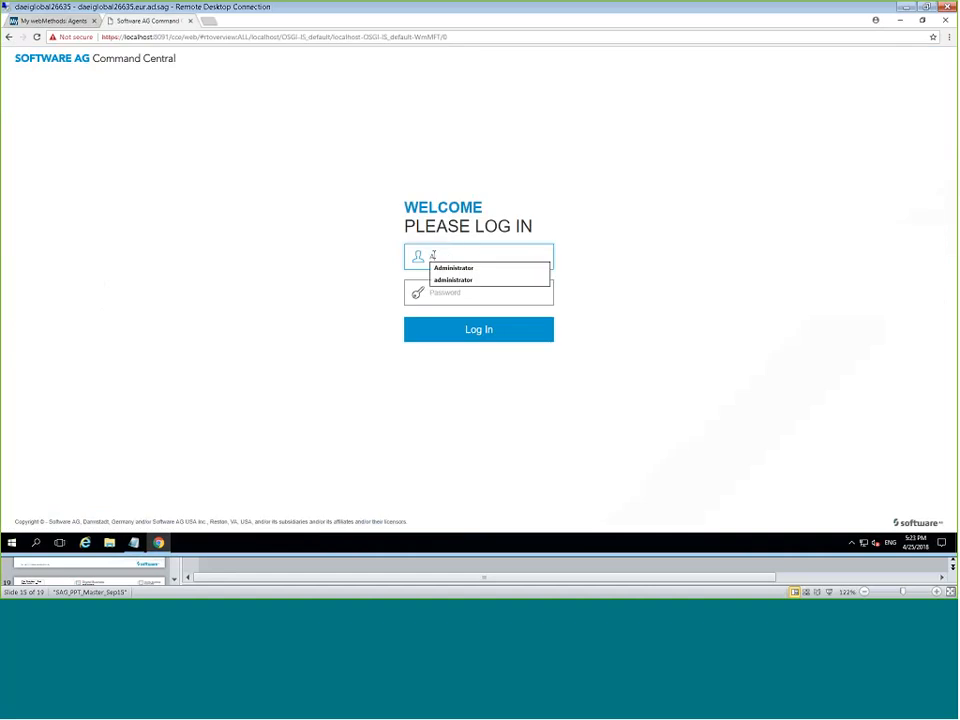
type("dministrator")
key("Tab")
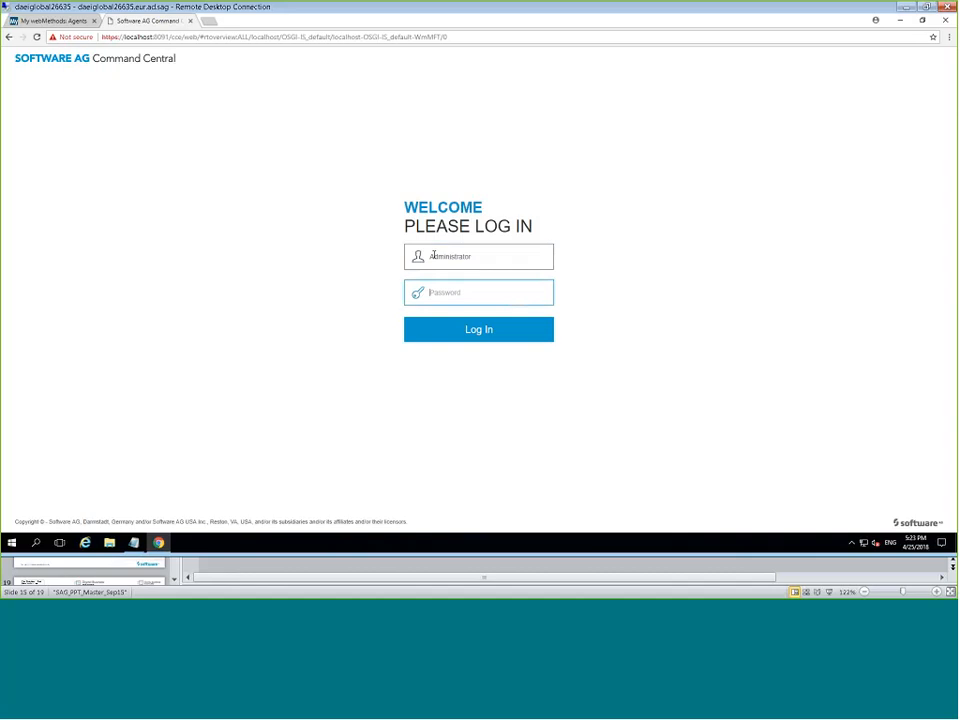
type("manage")
left_click(503, 333)
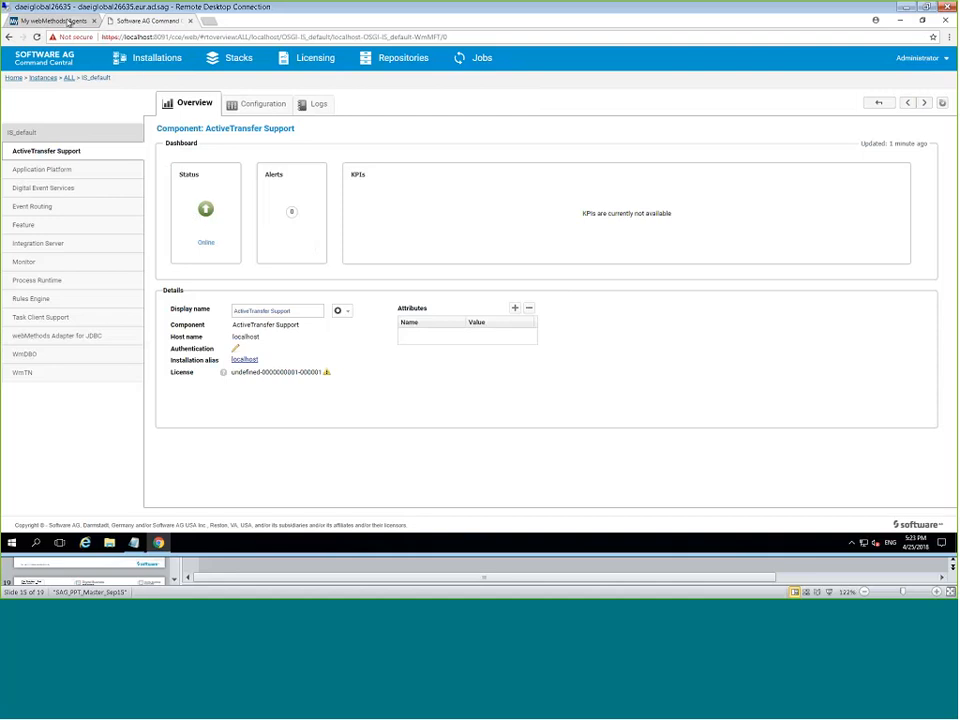
Go back to the My webMethods Agents list.
left_click(68, 21)
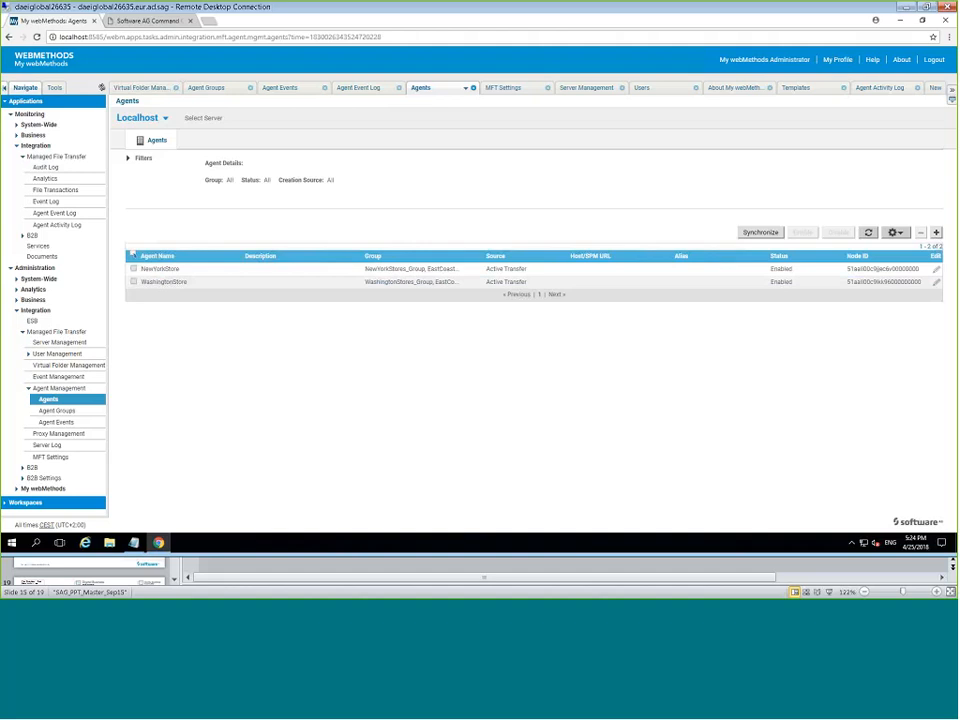
Review NewYorkStores_Group and EastCoast Stores, whose members are NewYorkStore and WashingtonStore.
left_click(56, 410)
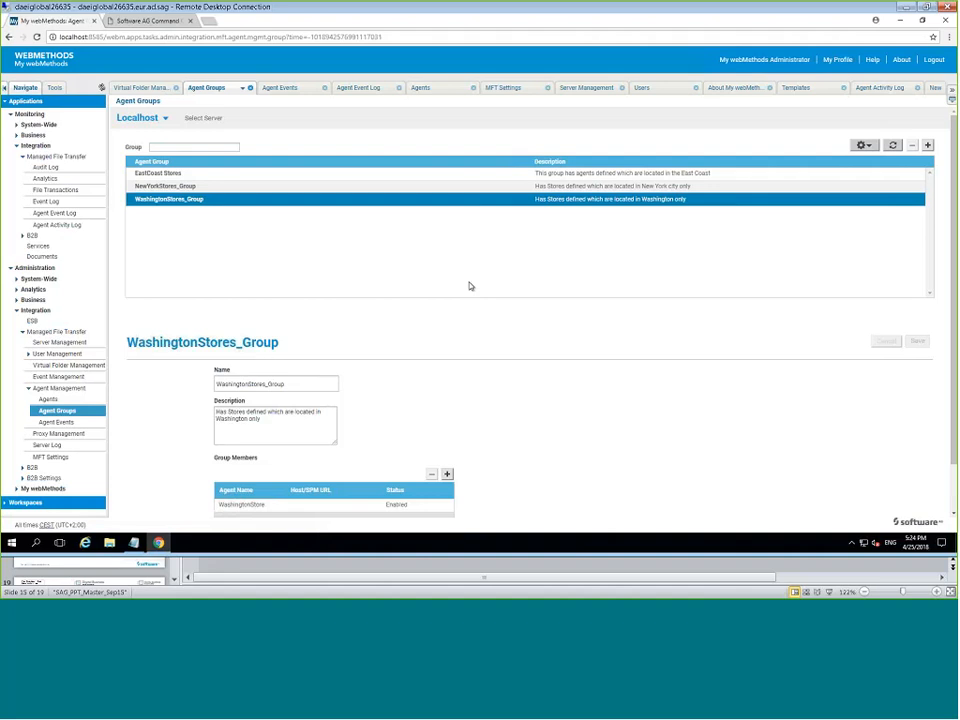
left_click(258, 190)
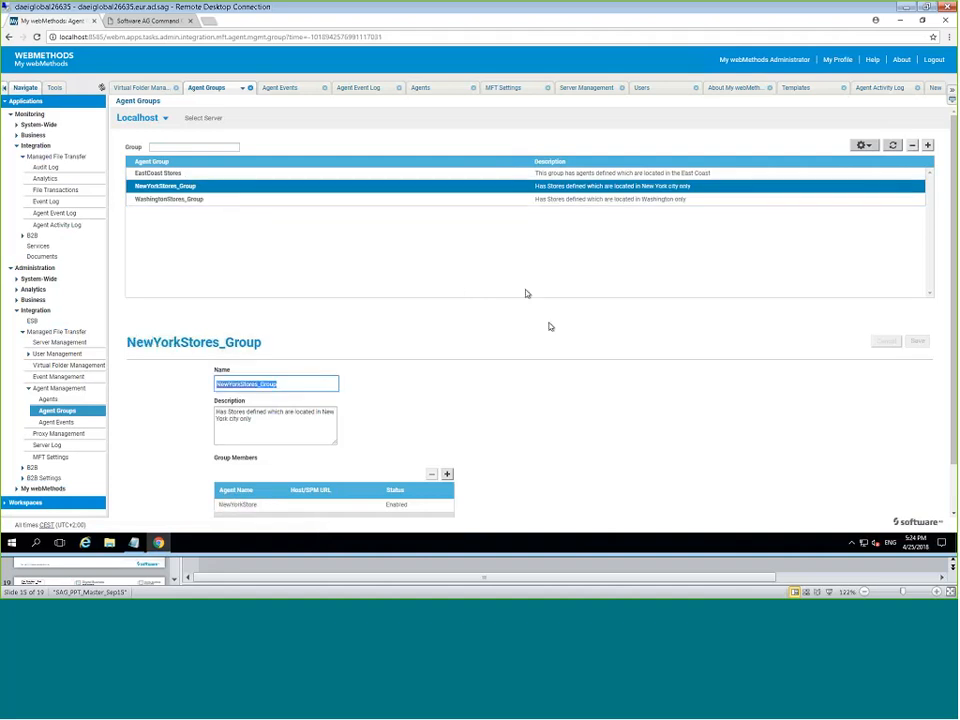
left_click(250, 176)
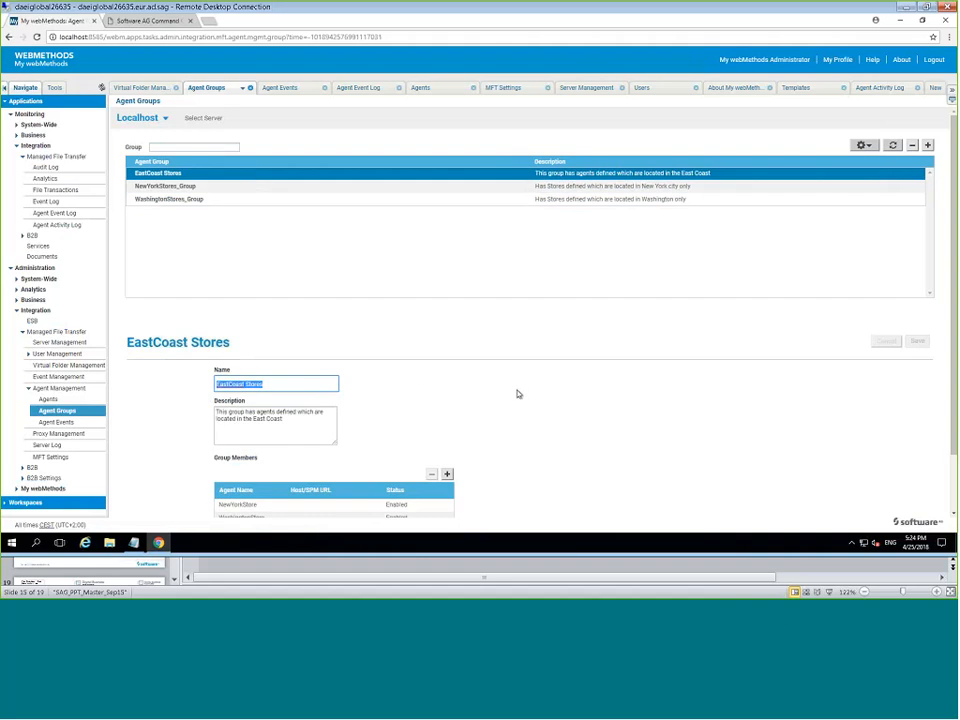
scroll(517, 393, "down", 1)
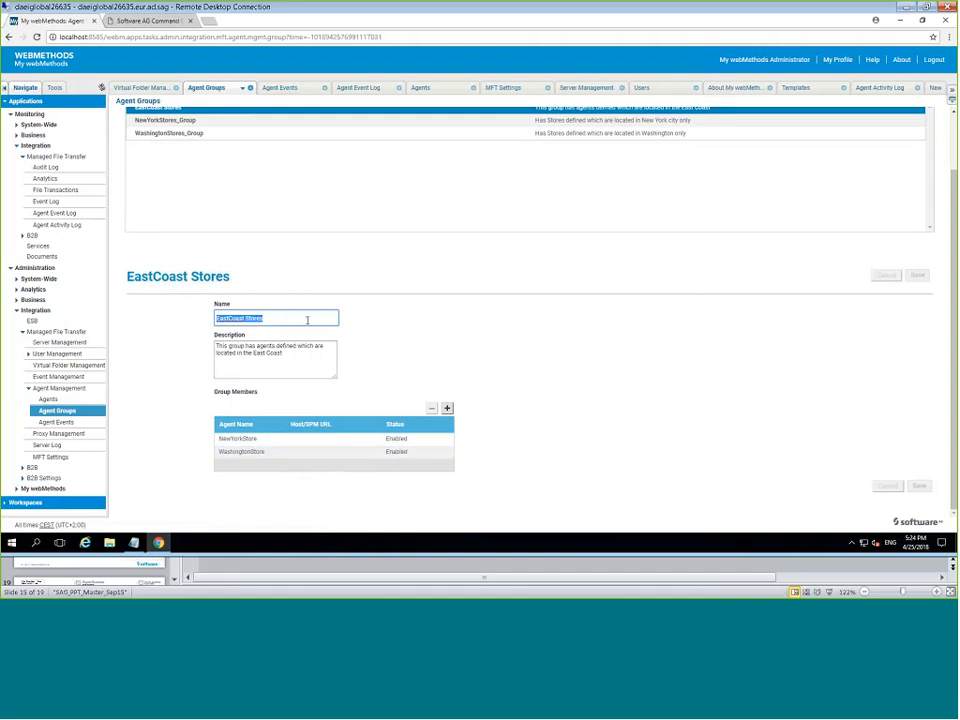
left_click(411, 216)
Open the DeliverFilesToStores agent event and scroll to its EastCoast Stores schedule settings.
left_click(71, 426)
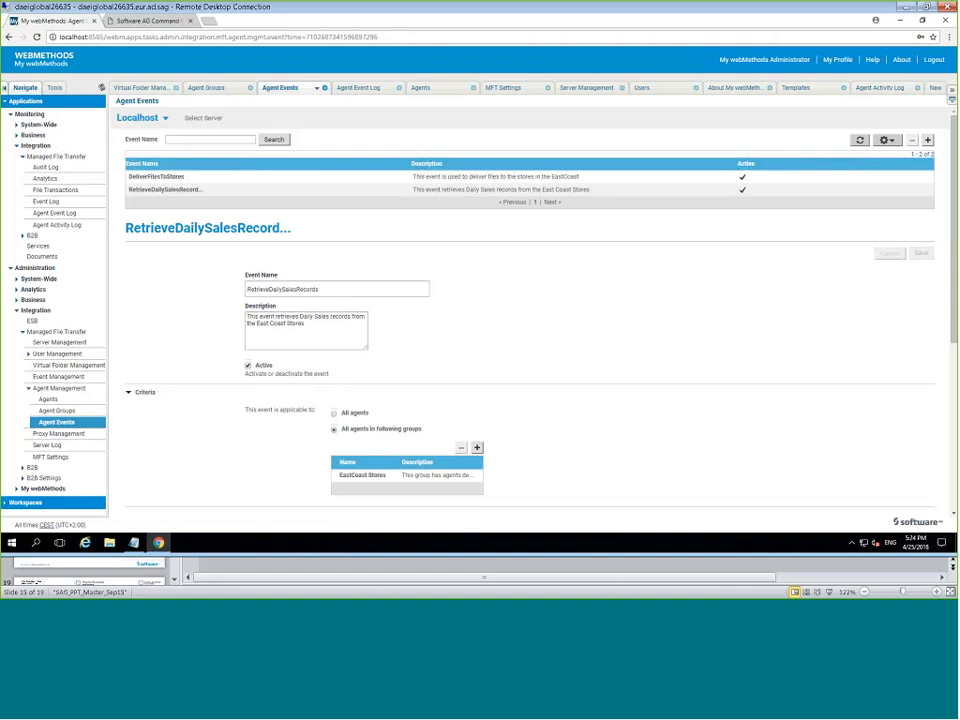
left_click(199, 178)
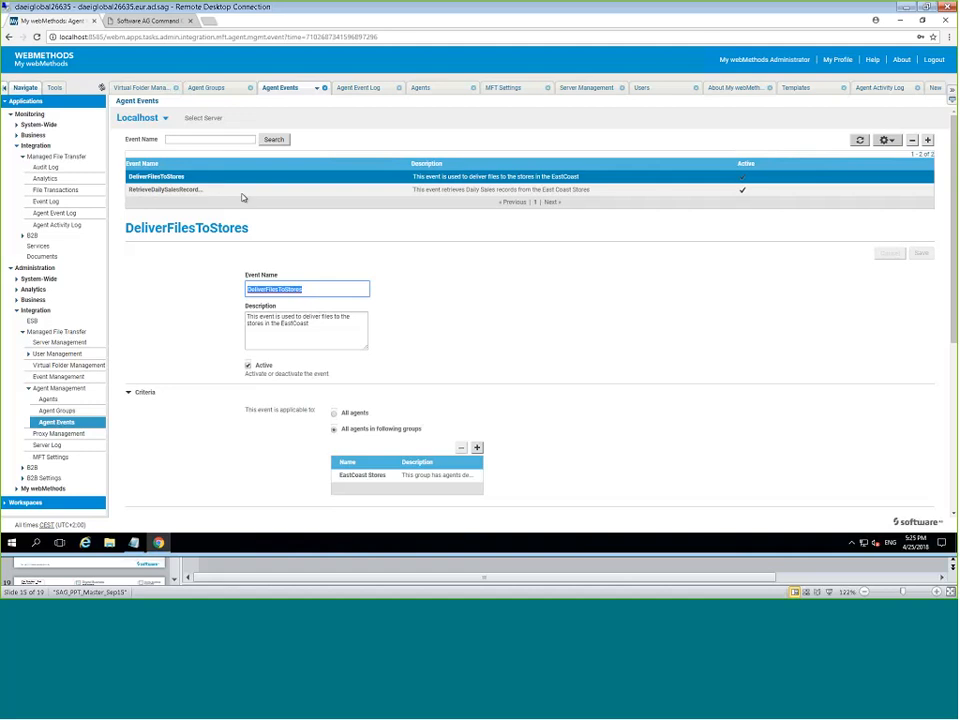
scroll(453, 282, "down", 1)
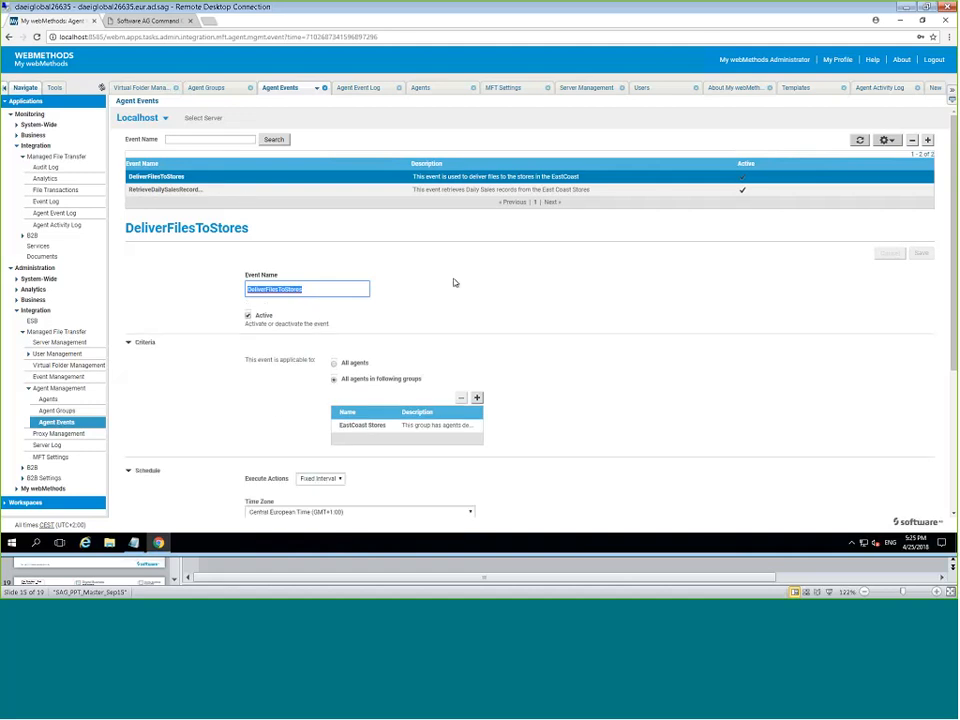
scroll(453, 282, "down", 2)
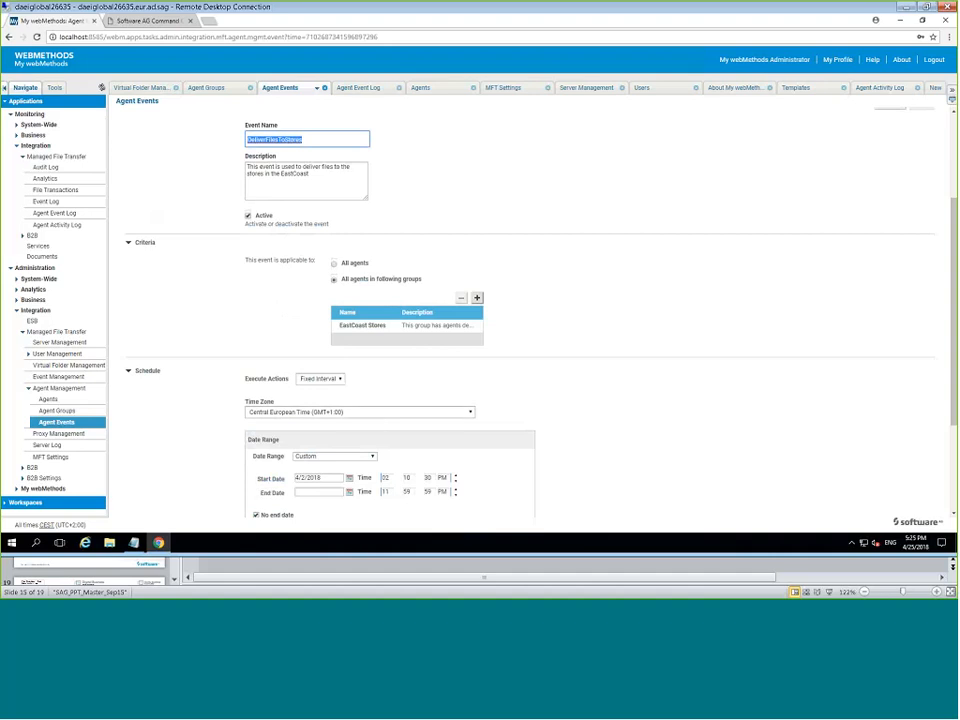
Keep the event's schedule on Fixed Interval every 1 hour.
scroll(540, 335, "down", 2)
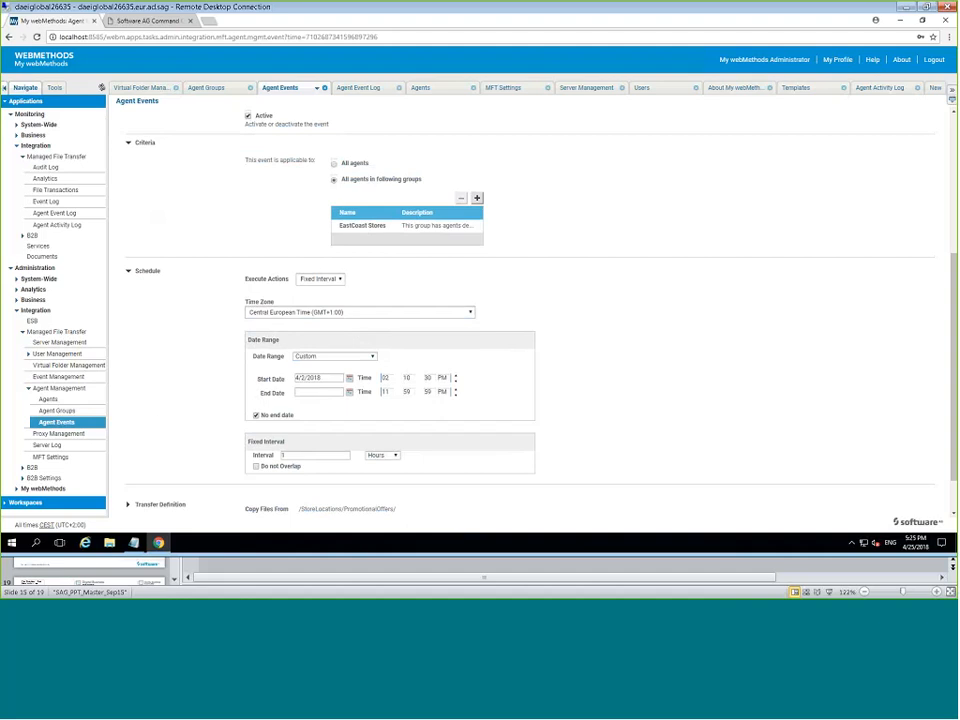
left_click(339, 284)
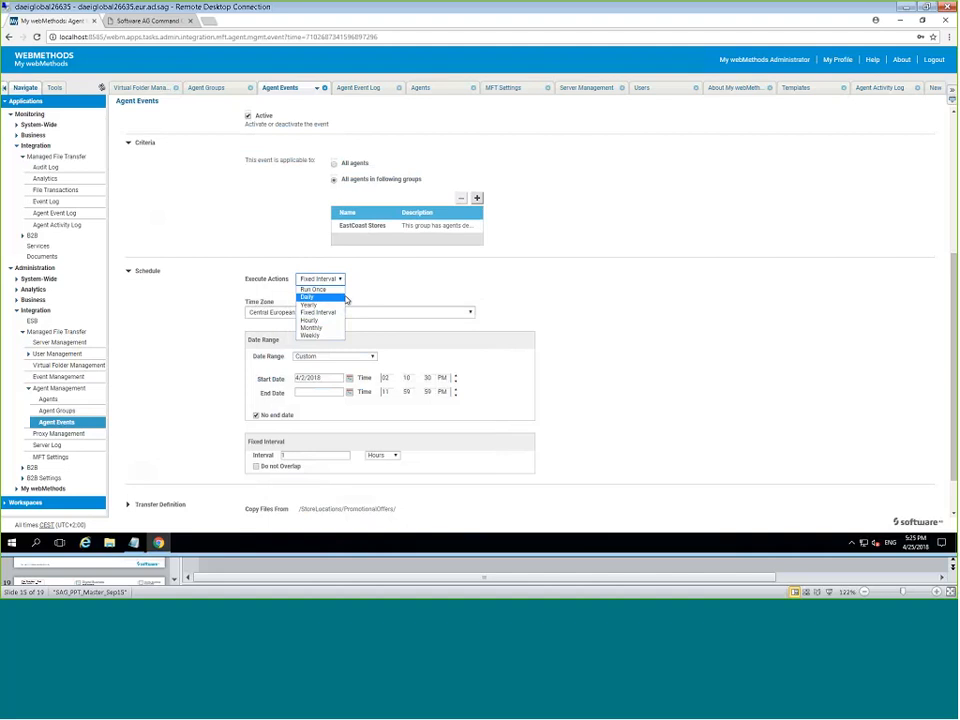
left_click(347, 299)
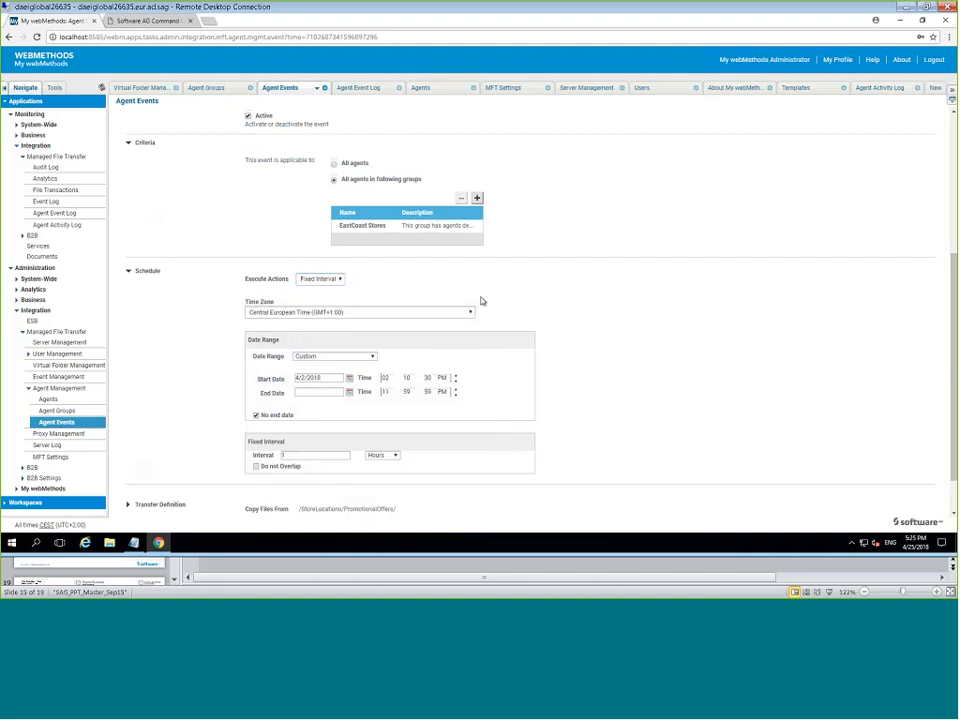
Expand the Transfer Definition showing copies from /StoreLocations/PromotionalOffers/ to the agents.
scroll(478, 310, "down", 1)
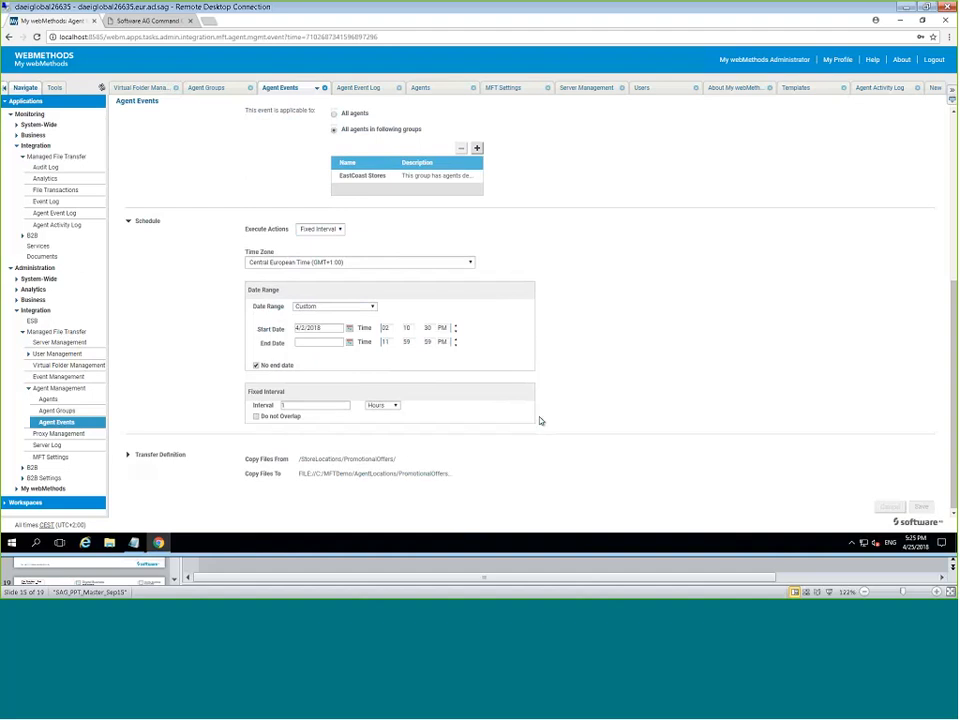
left_click(129, 455)
scroll(647, 418, "down", 3)
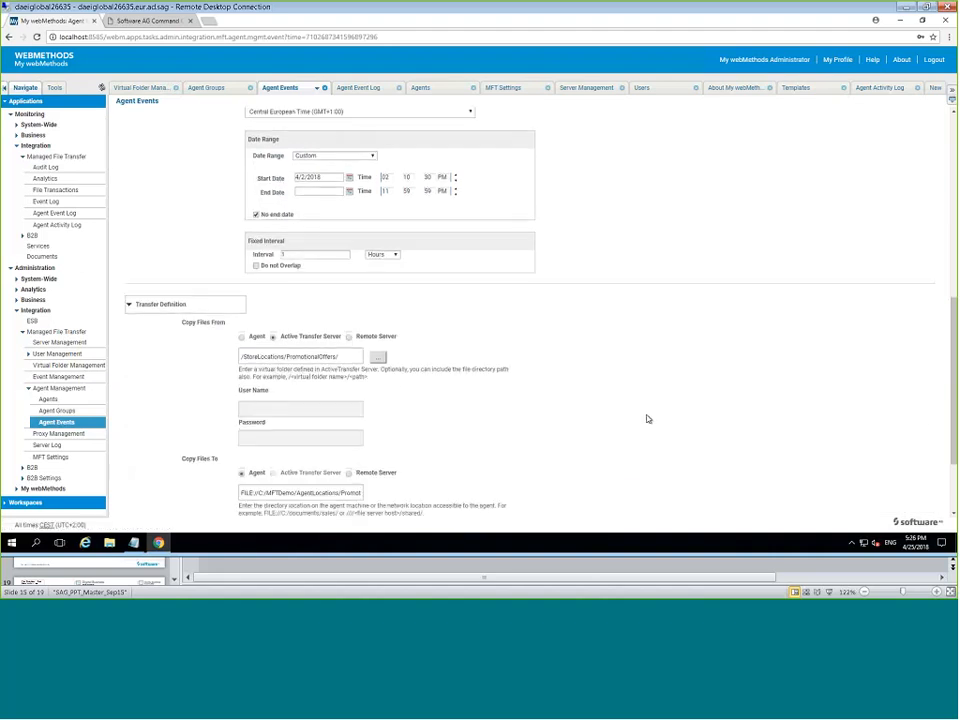
Expand Advanced Settings, confirming rename, delete-original, checksum and zip options are unchecked.
scroll(645, 418, "down", 2)
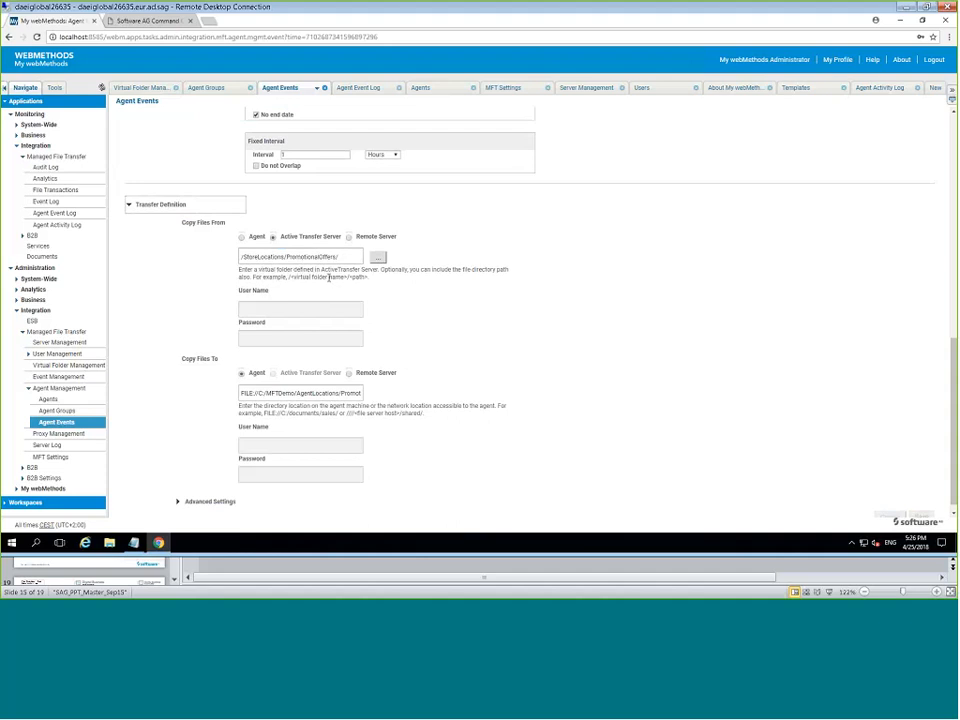
scroll(328, 277, "down", 1)
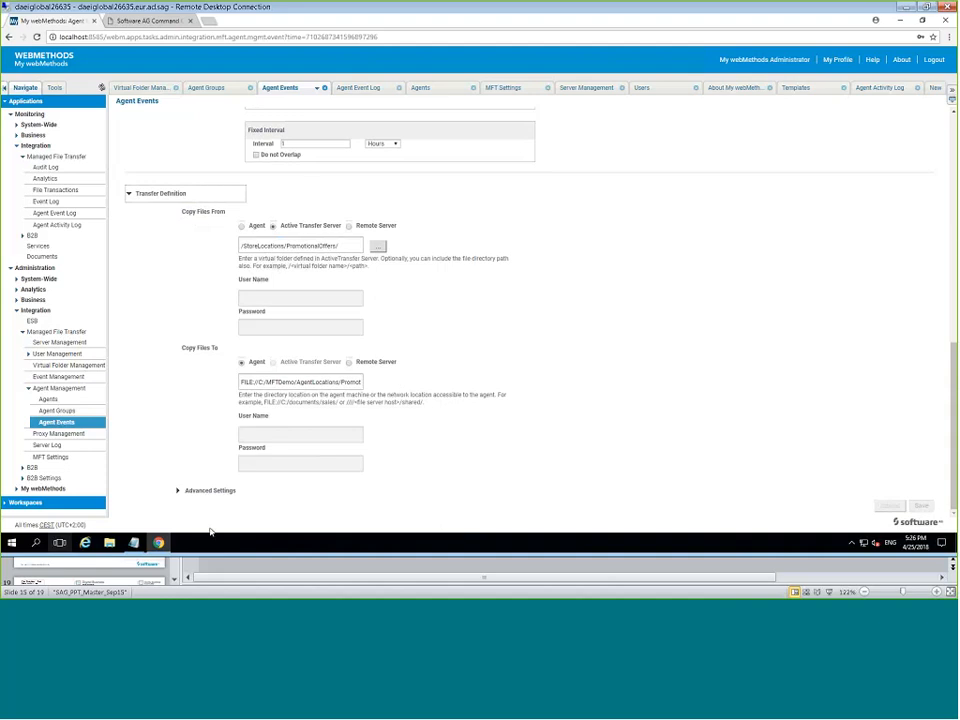
left_click(201, 492)
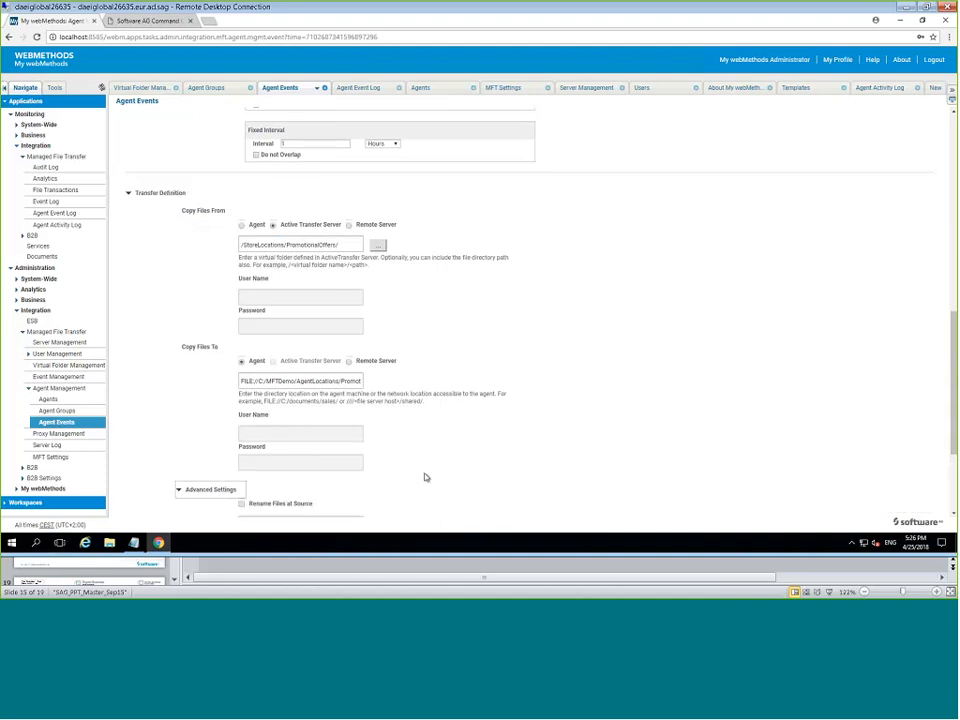
scroll(425, 477, "down", 2)
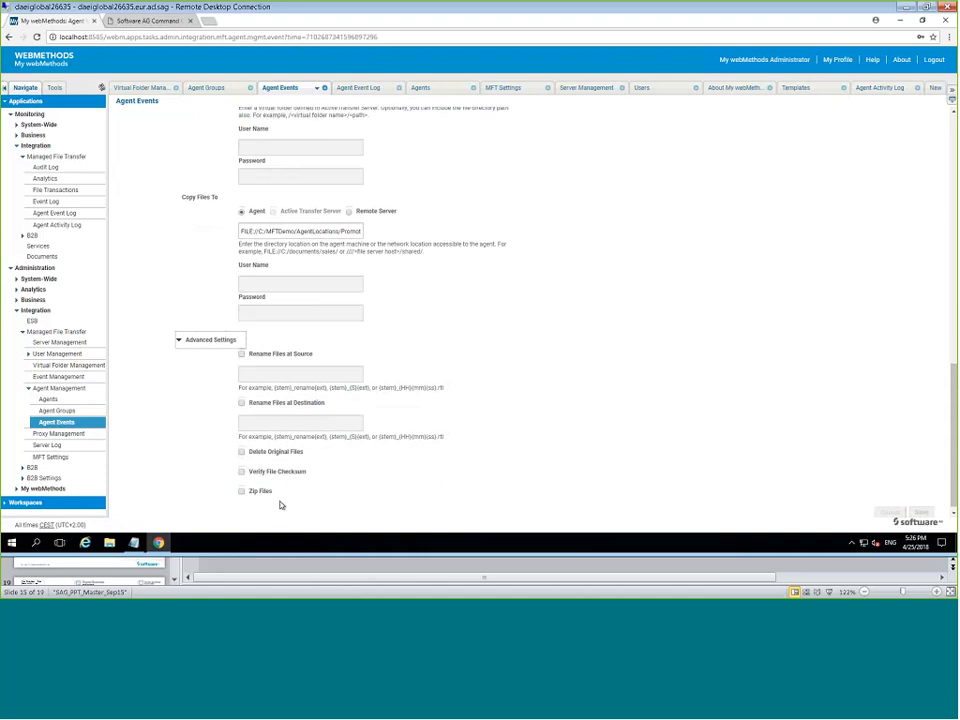
scroll(451, 490, "up", 3)
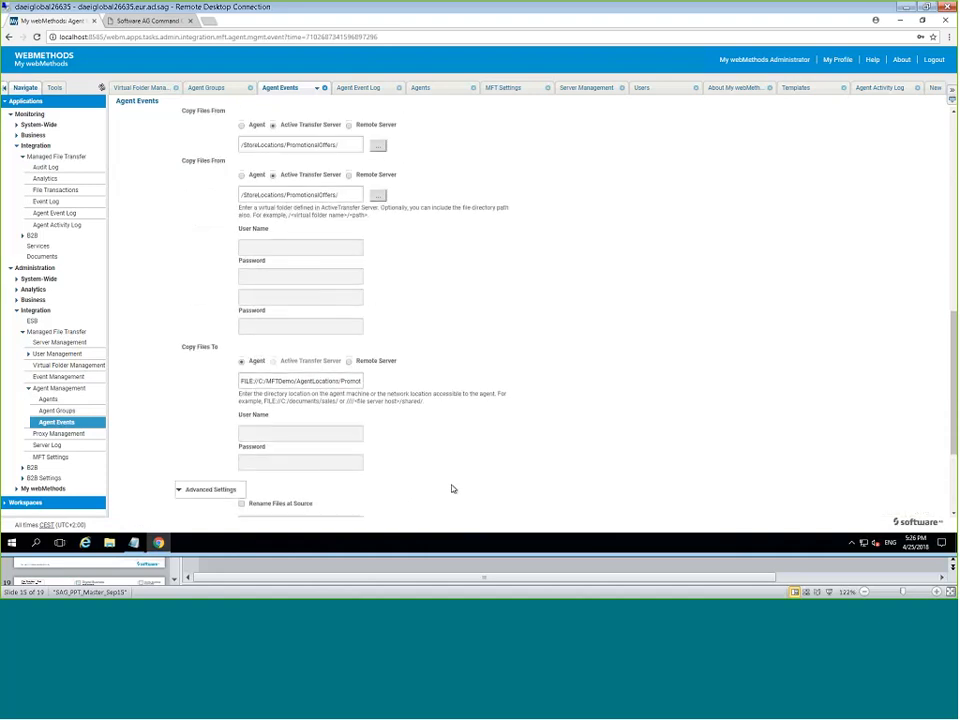
scroll(451, 490, "down", 3)
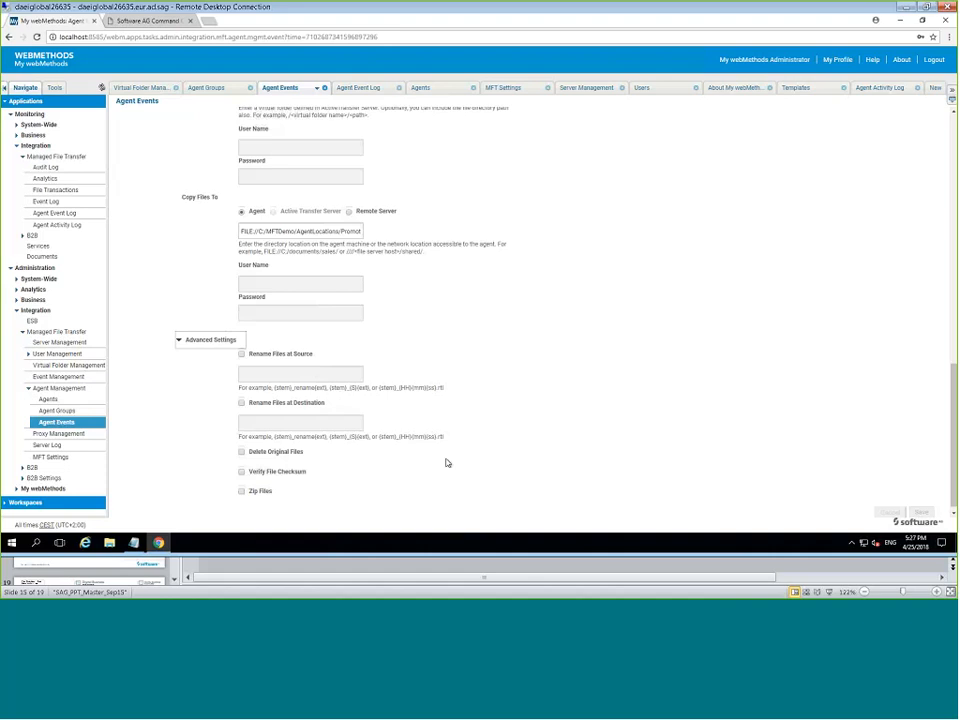
scroll(358, 501, "up", 1)
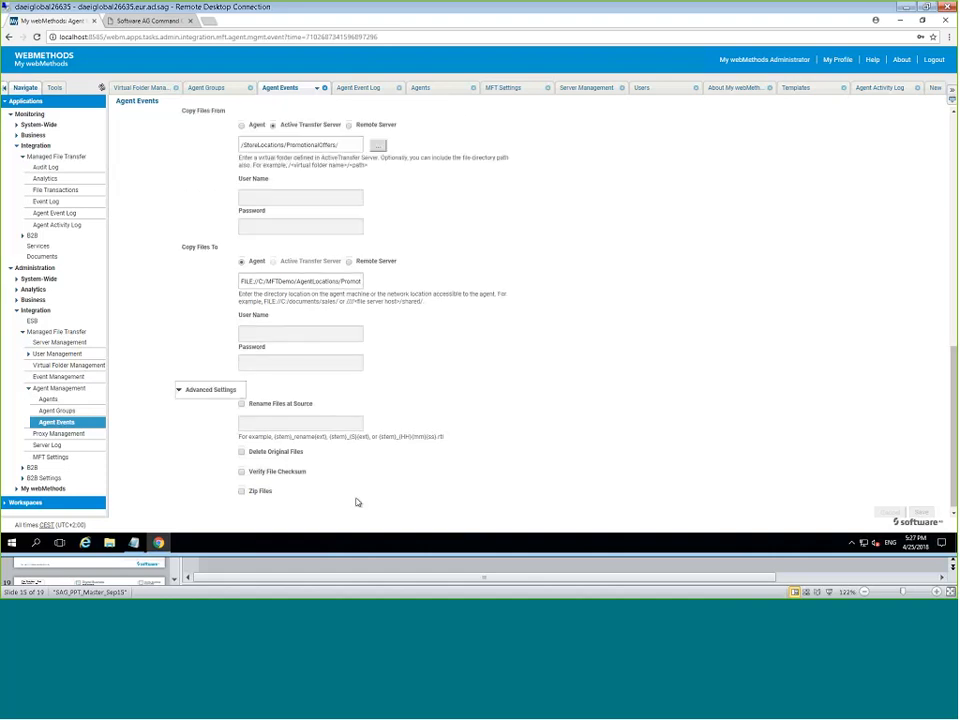
scroll(418, 486, "up", 5)
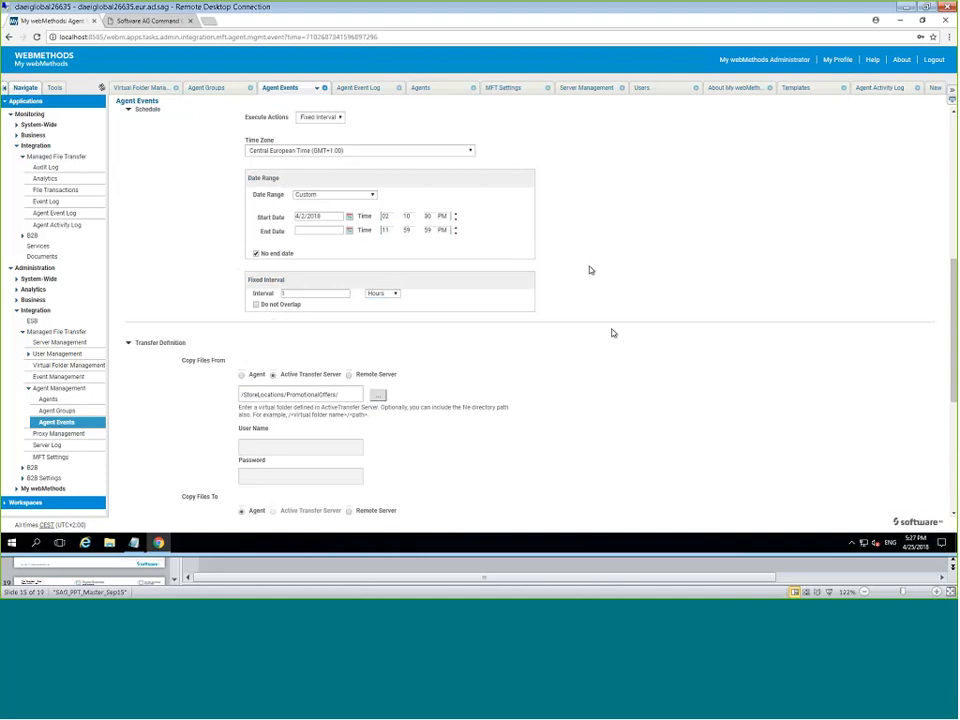
scroll(613, 341, "up", 4)
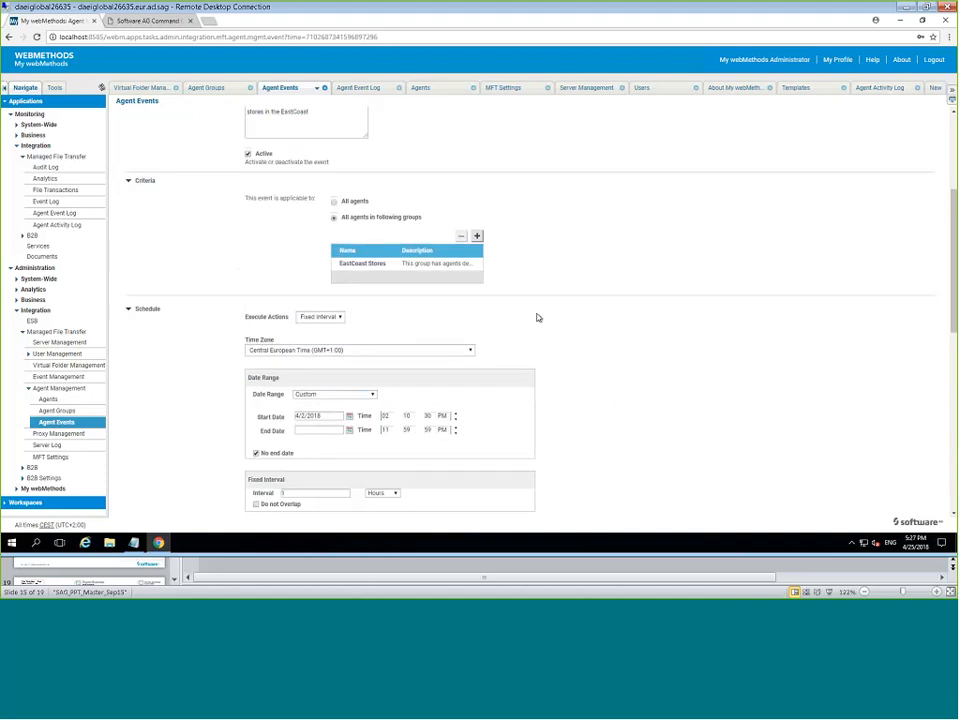
scroll(538, 316, "up", 2)
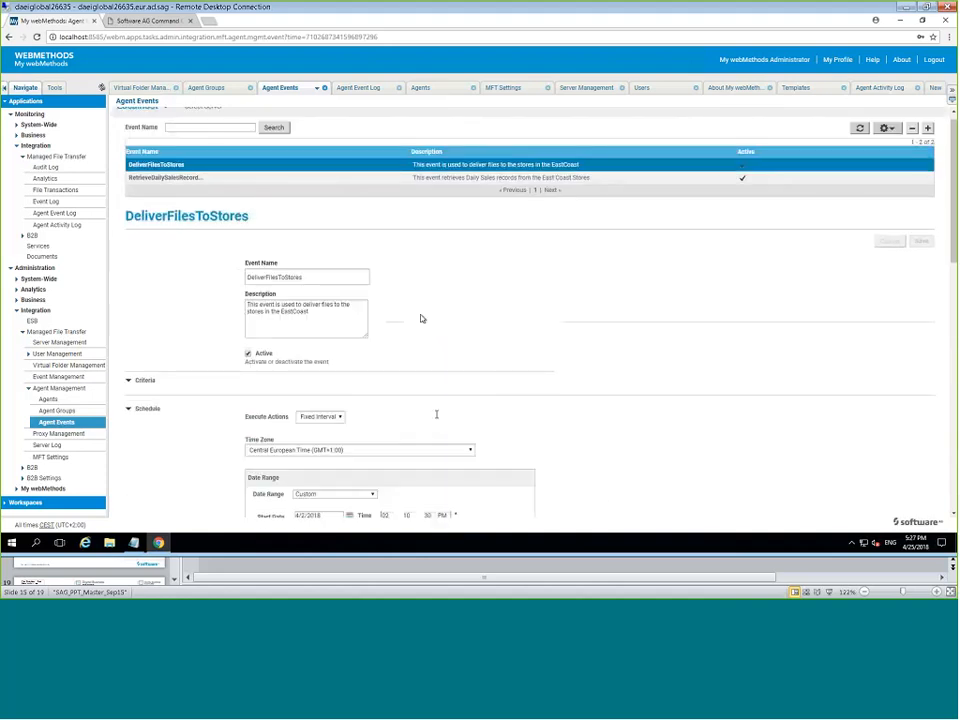
scroll(402, 443, "down", 3)
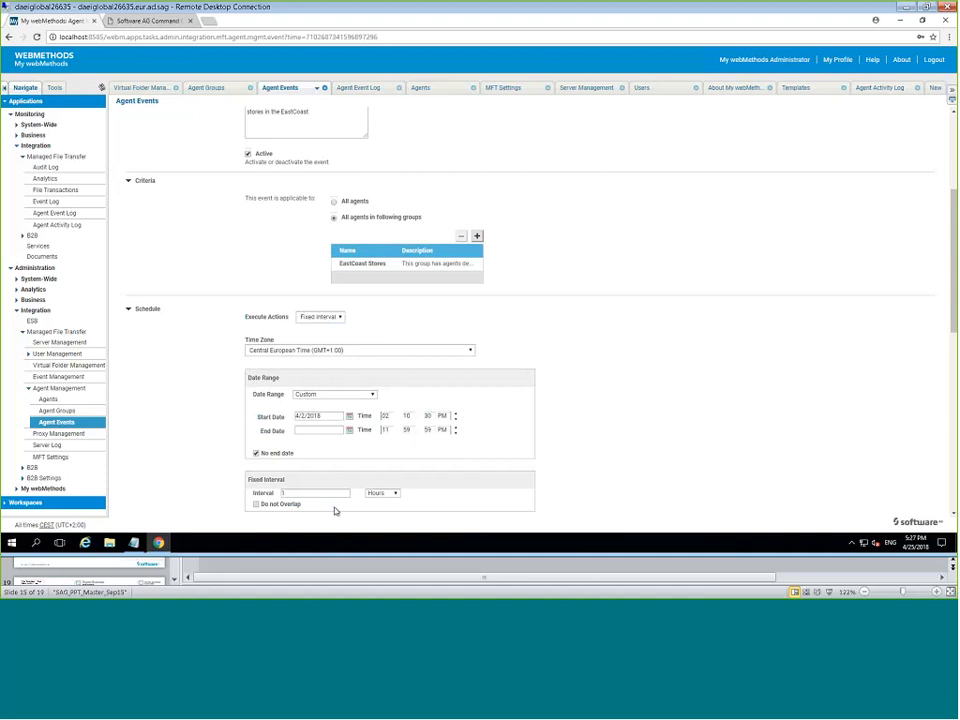
scroll(400, 455, "up", 4)
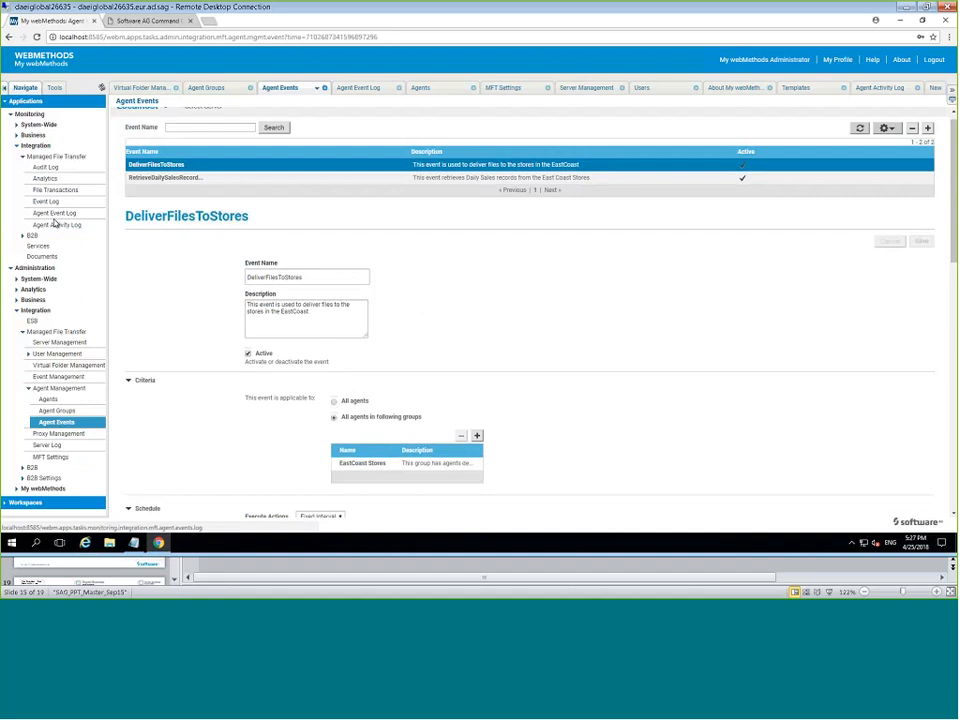
From Agent Event Log, open the 4:10 DeliverFilesToStores run in Agent Activity Log.
left_click(54, 218)
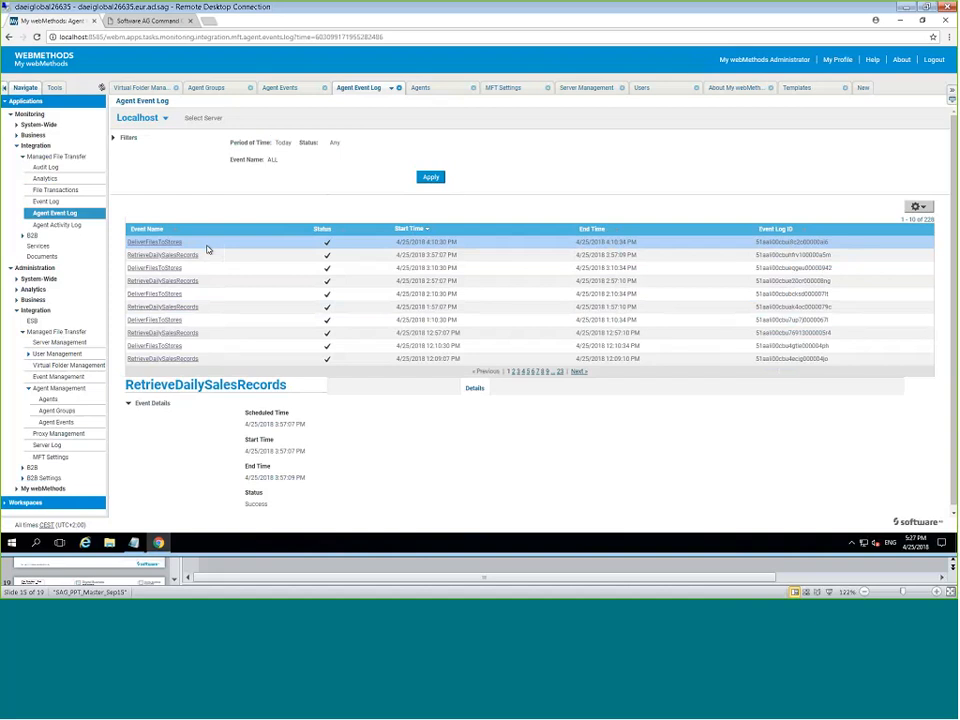
left_click(208, 249)
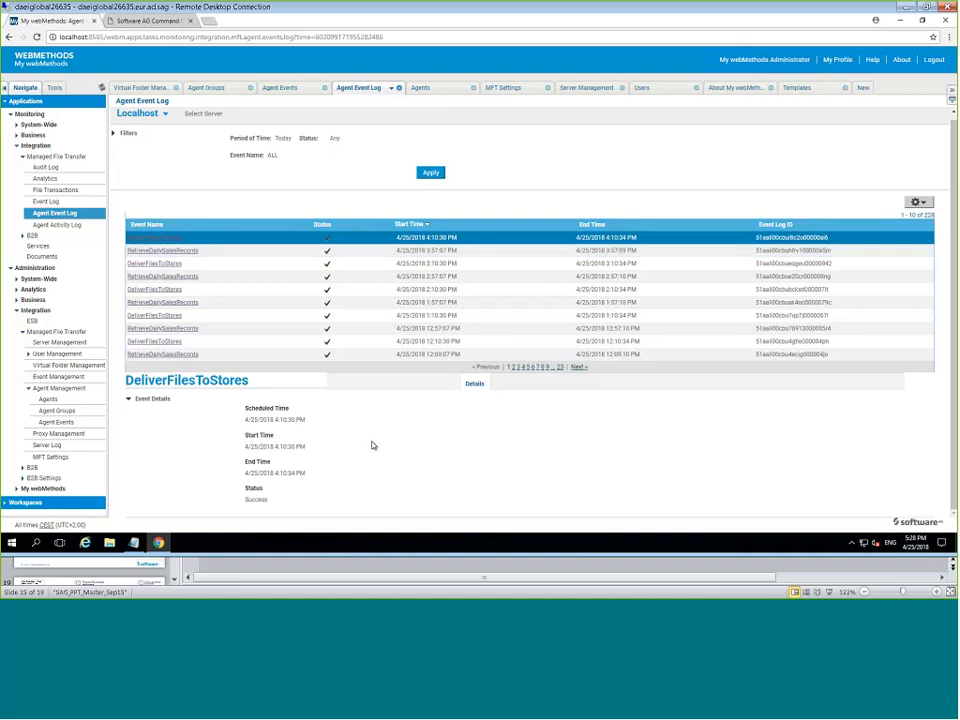
left_click(148, 243)
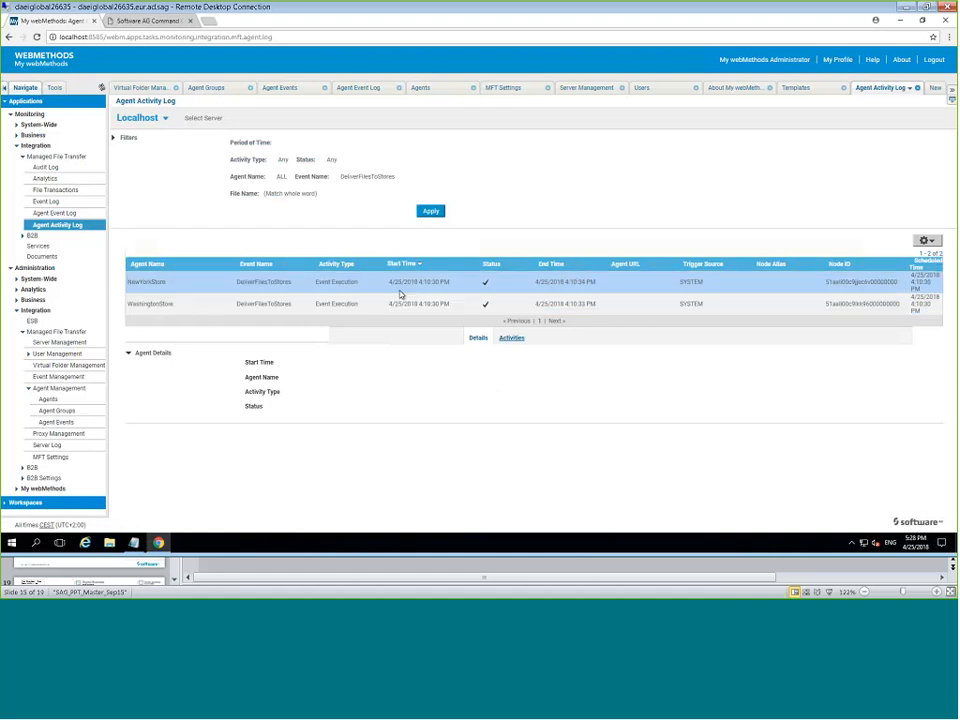
List the activity entries of NewYorkStore's DeliverFilesToStores execution.
left_click(210, 286)
left_click(208, 305)
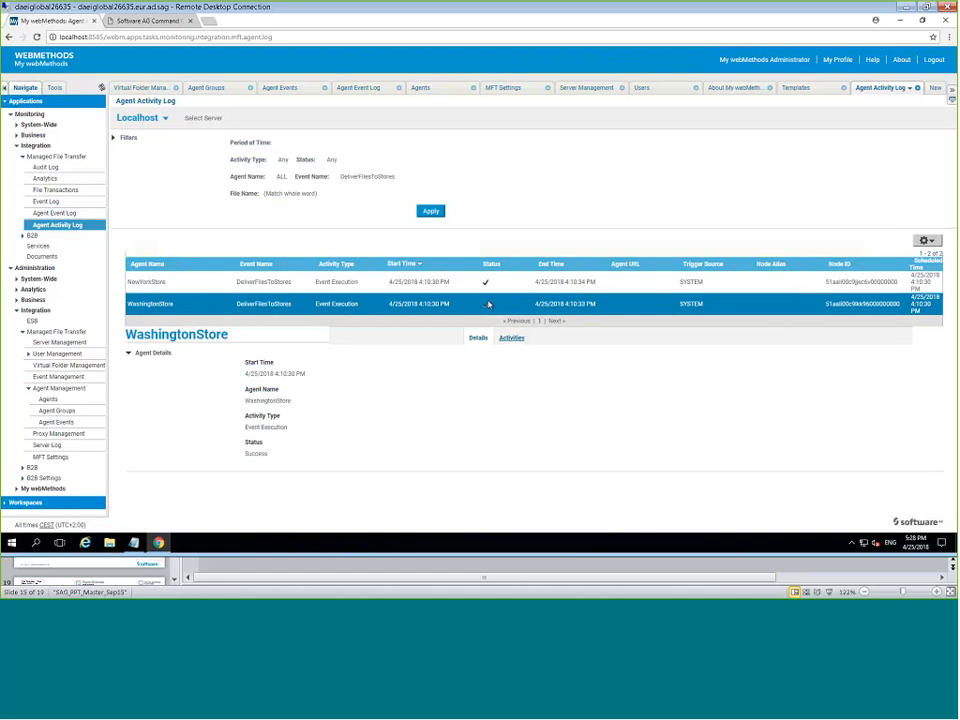
left_click(188, 283)
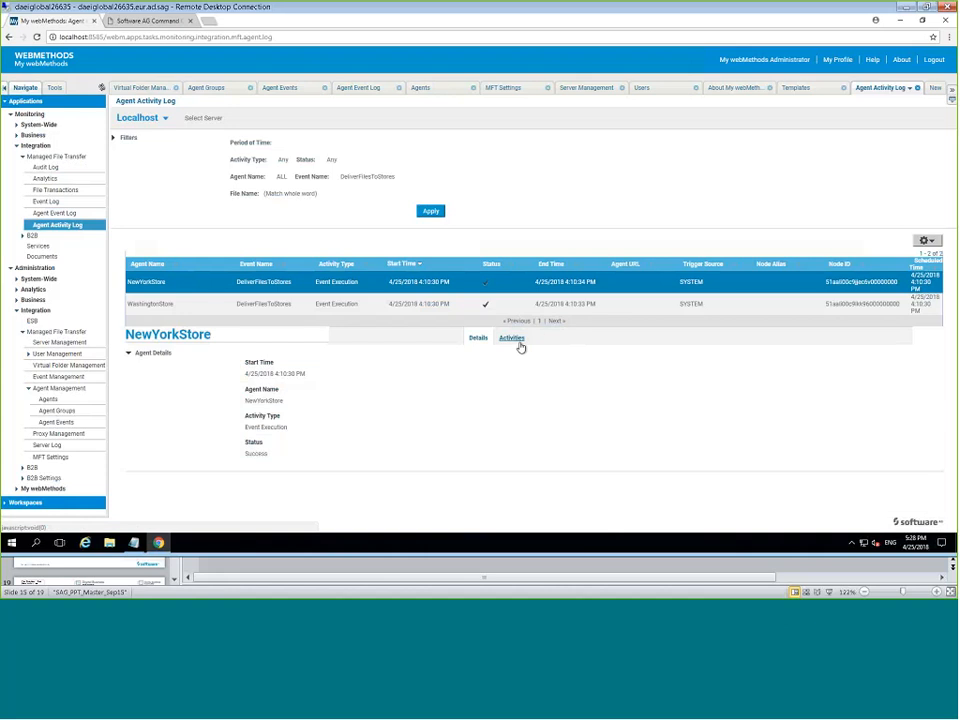
left_click(513, 340)
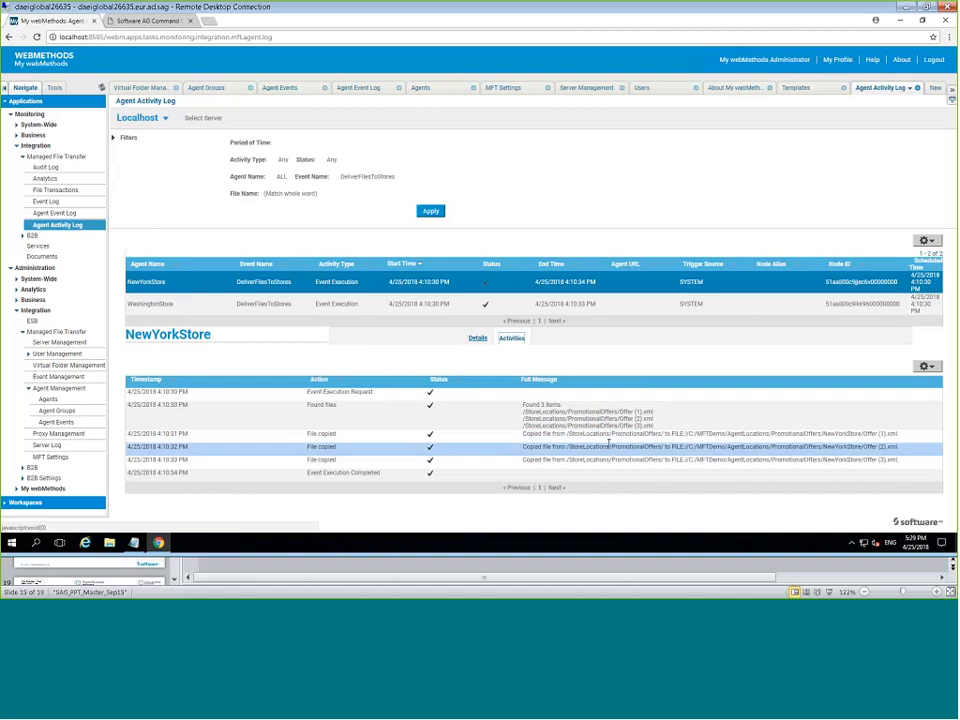
Inspect the file-copied and Event Execution Completed entries, then WashingtonStore's three copied files.
left_click(880, 448)
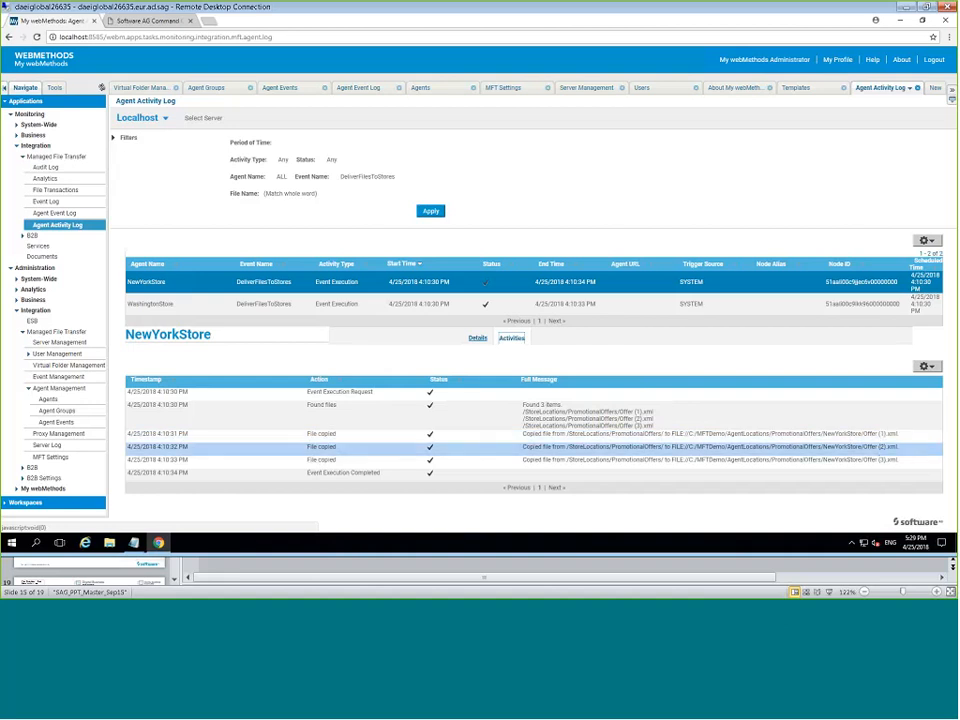
left_click(411, 475)
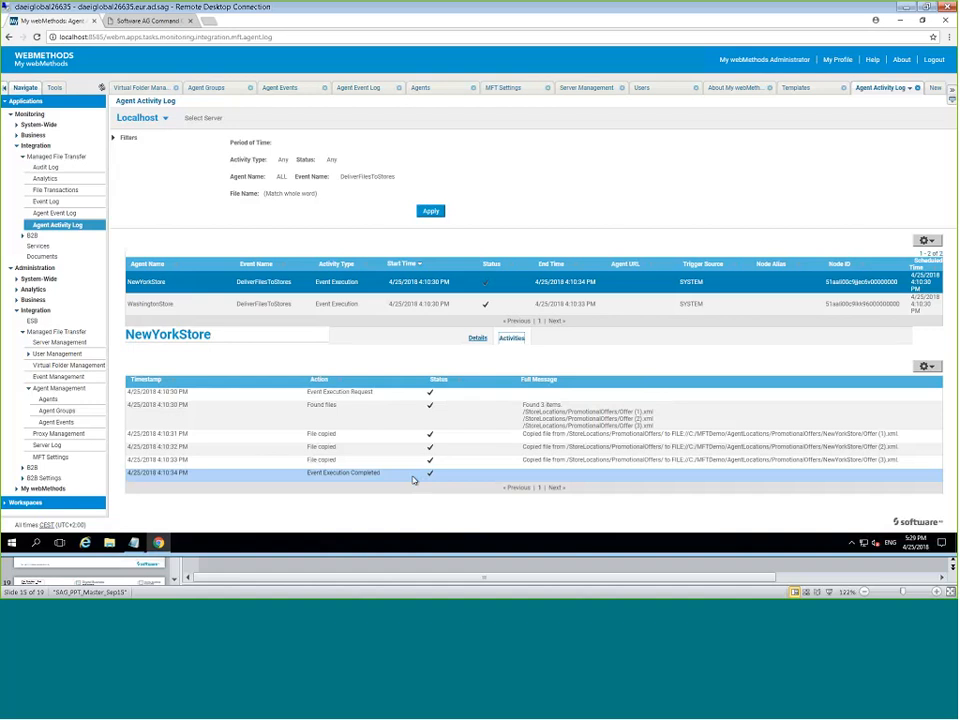
left_click(205, 305)
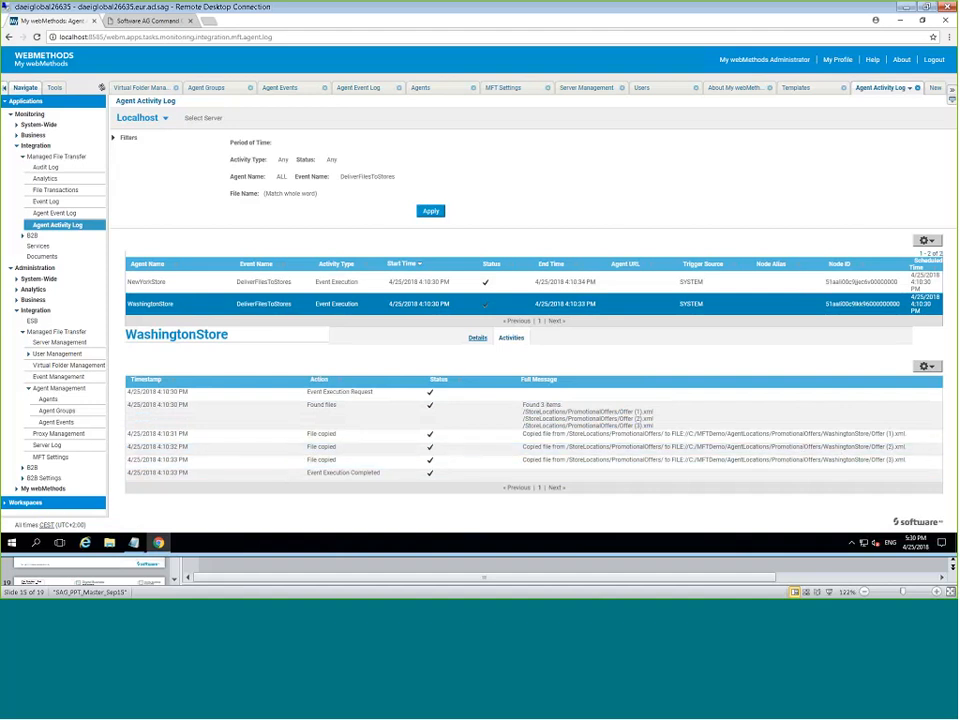
Reopen DeliverFilesToStores and reveal the Copy Files To path ending PromotionalOffers/{agent_name}/.
left_click(57, 422)
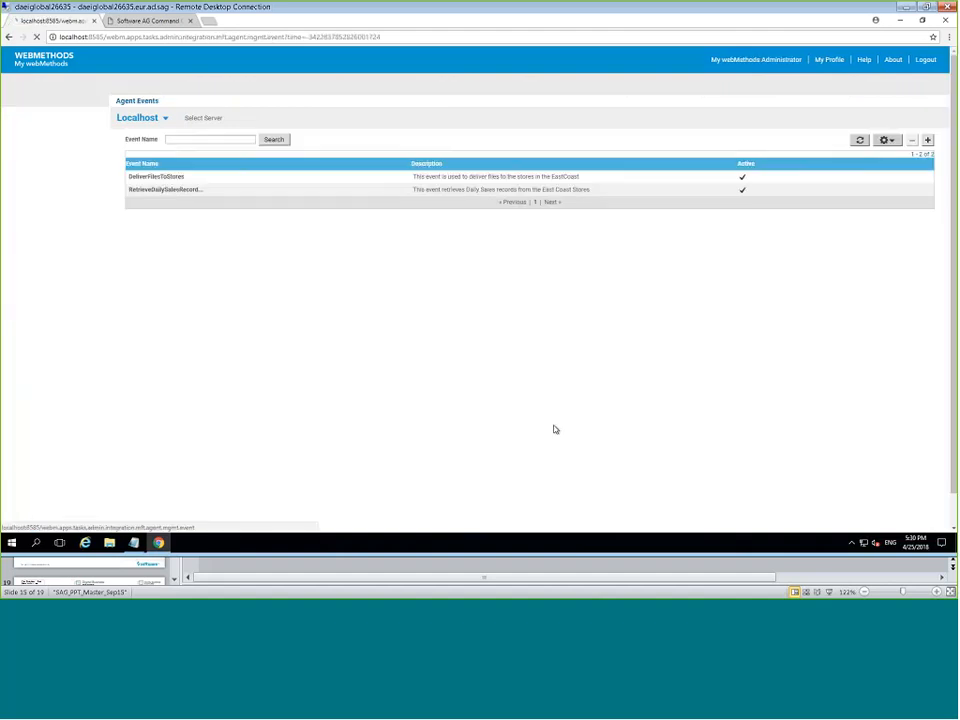
scroll(550, 440, "down", 4)
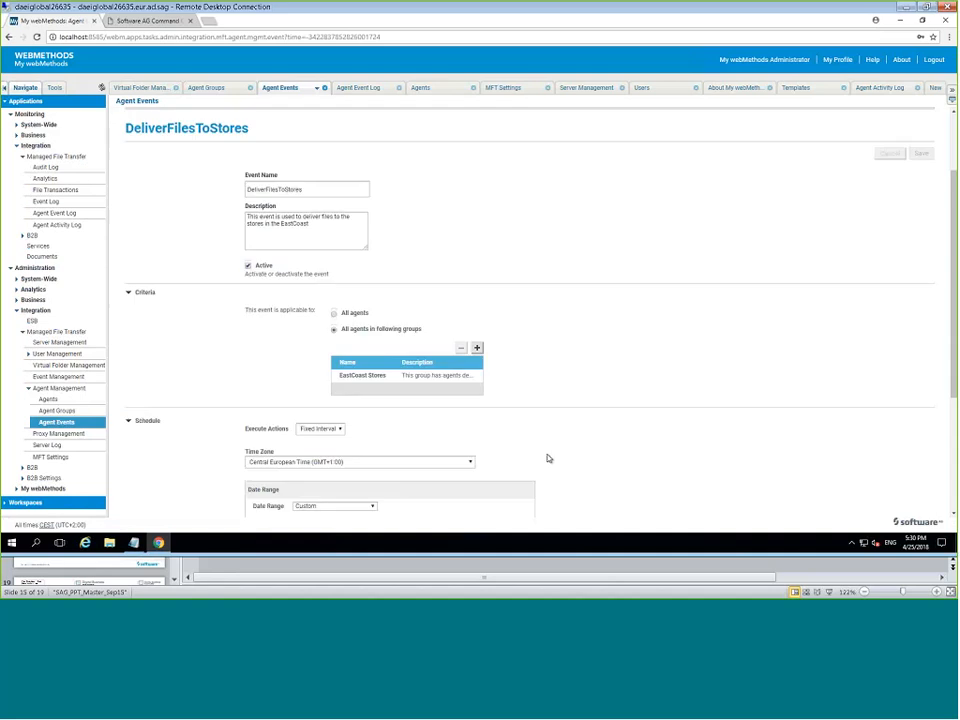
scroll(548, 458, "down", 1)
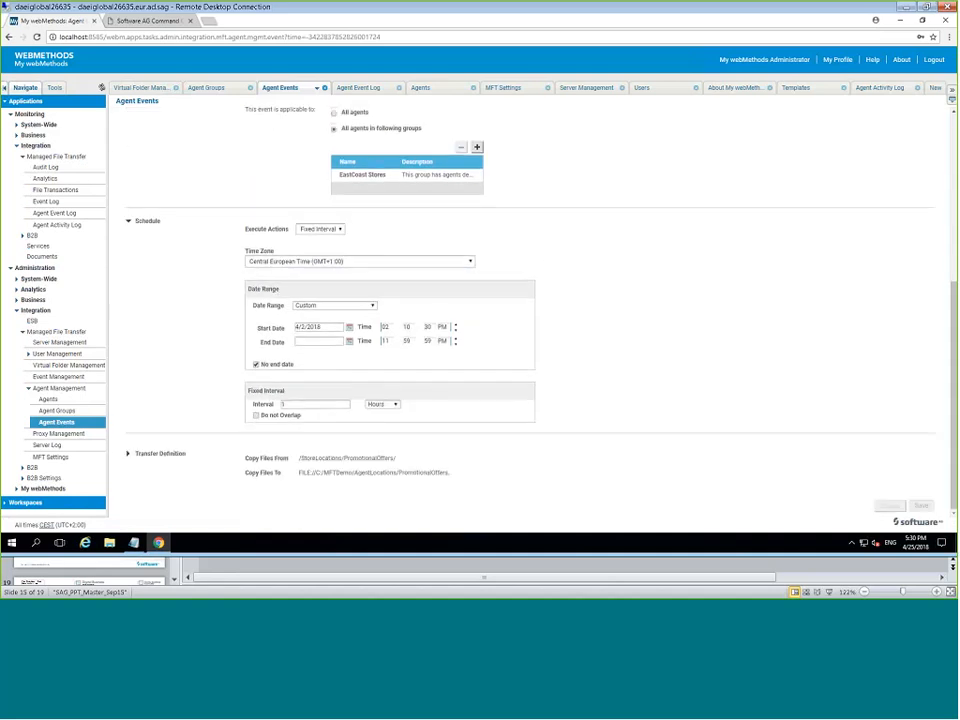
left_click(146, 454)
scroll(697, 445, "down", 5)
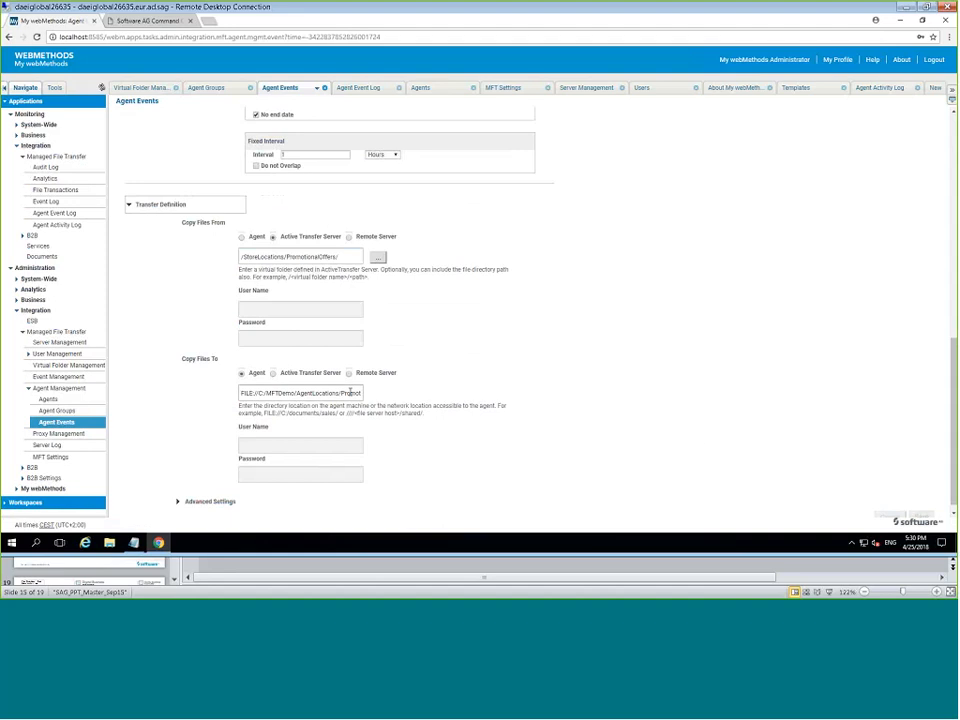
left_click(342, 393)
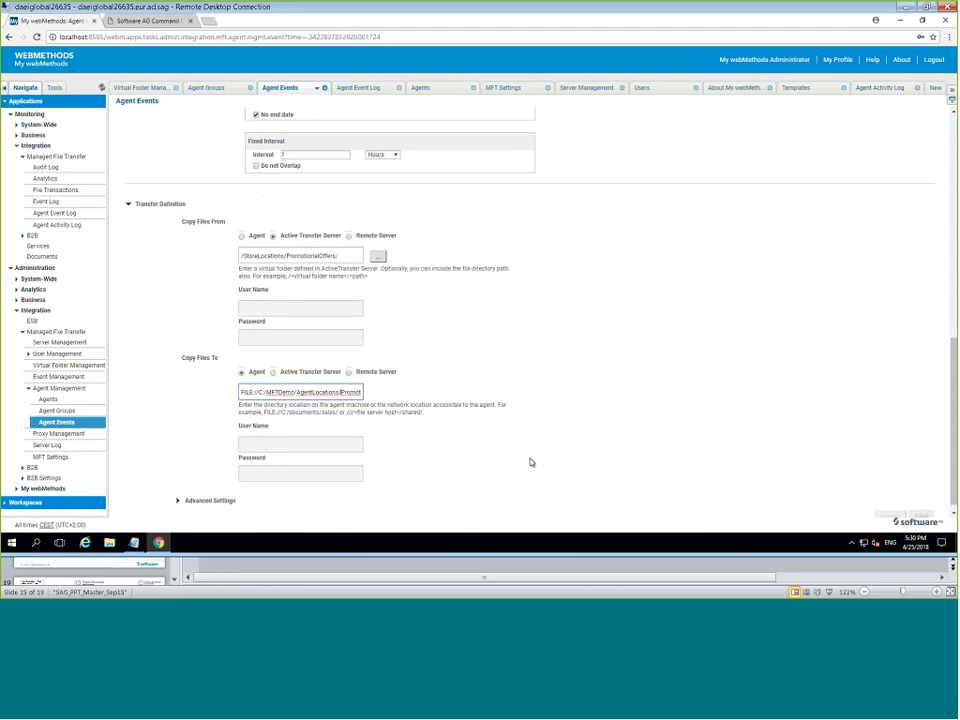
key("Right")
key("Right")
key("Right")
key("Right")
key("Right")
key("Right")
key("Right")
key("Right")
key("Right")
key("Right")
key("Right")
key("Right")
key("Right")
key("Right")
key("Right")
key("Right")
key("Right")
key("Right")
key("Right")
key("Right")
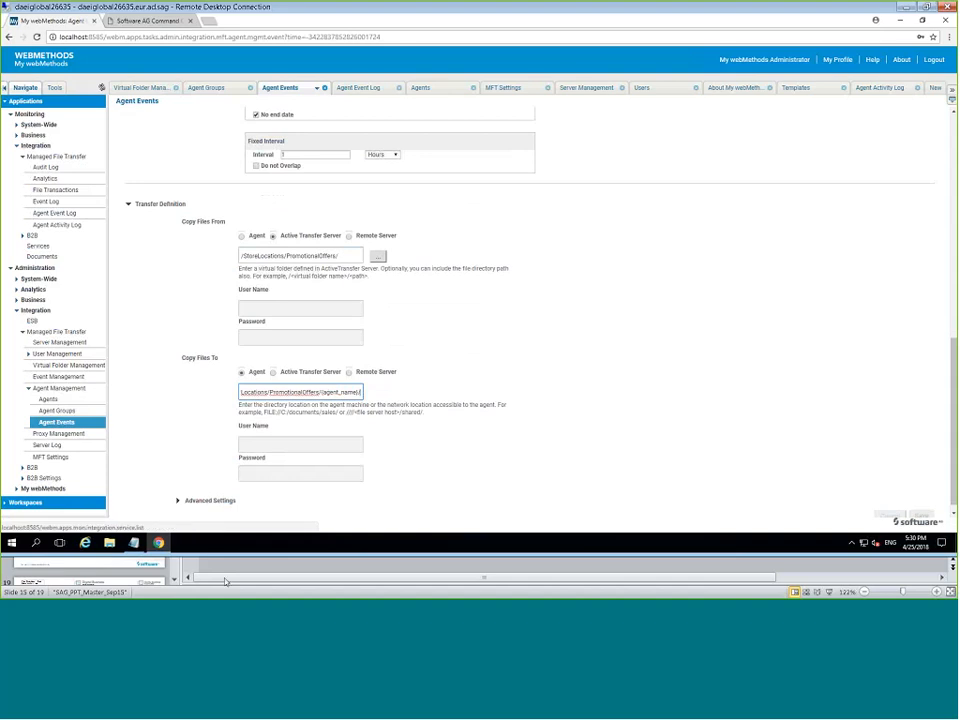
Present slide 16, Scenario -2 on East Coast POS data, full screen.
left_click(217, 582)
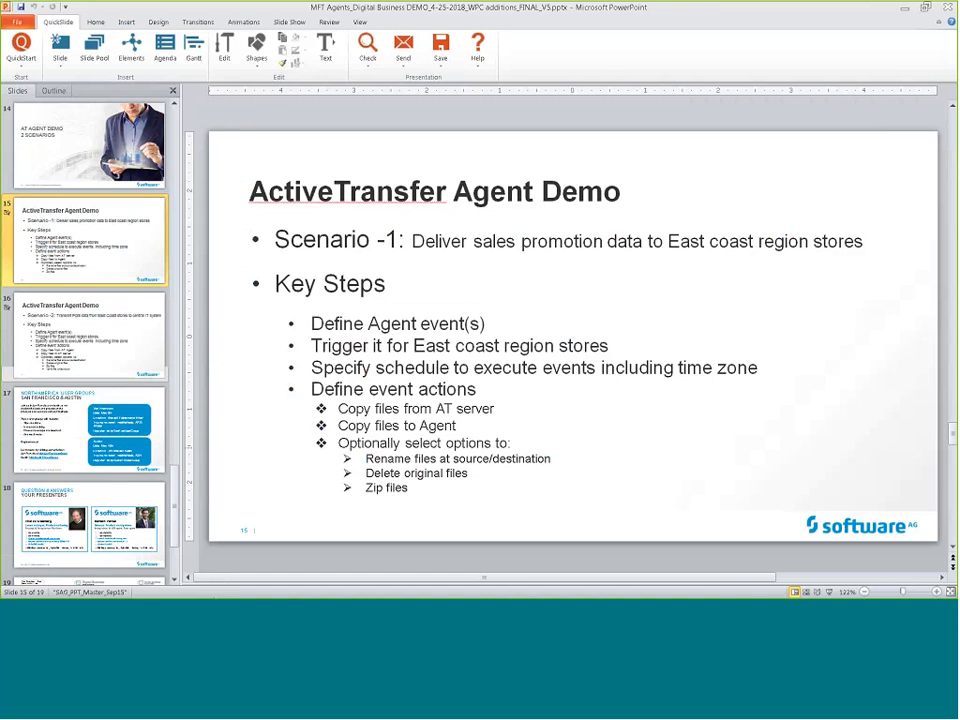
left_click(100, 330)
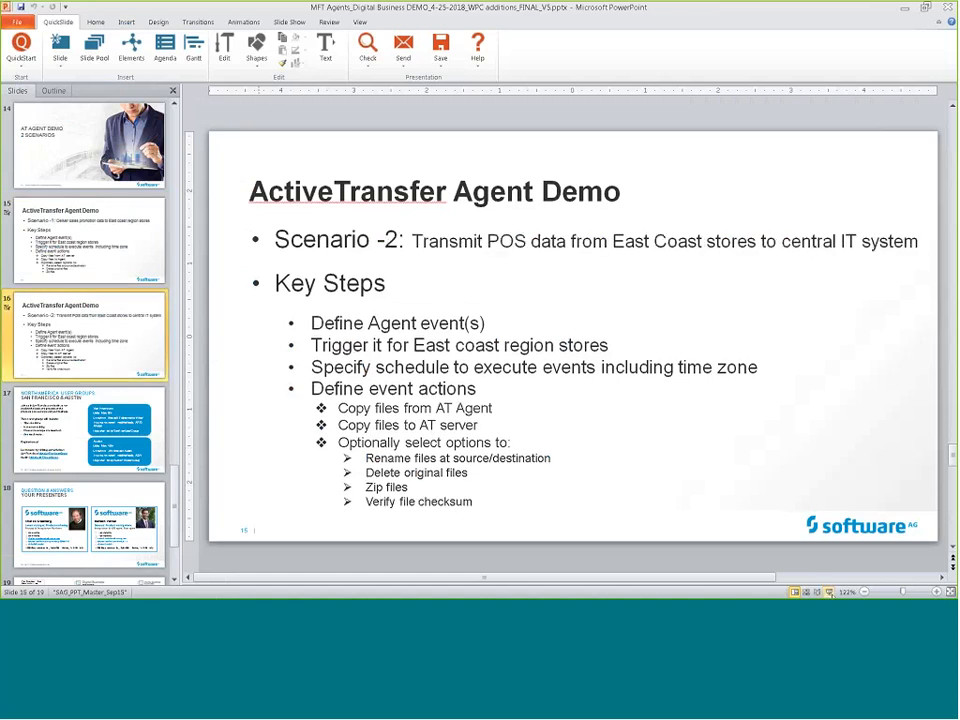
left_click(829, 592)
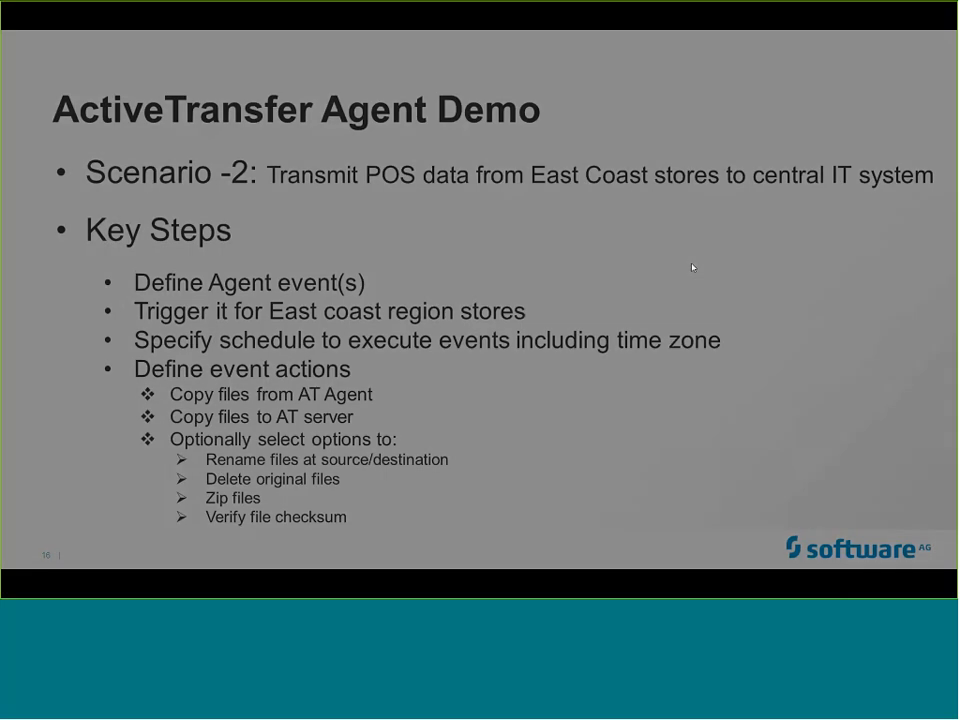
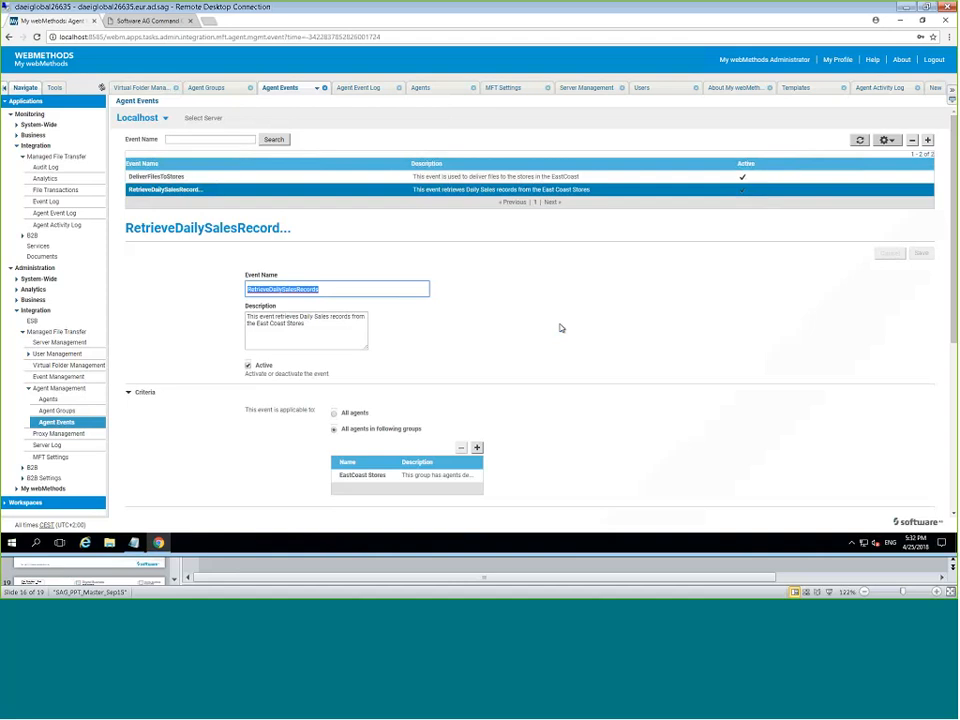
scroll(560, 328, "down", 1)
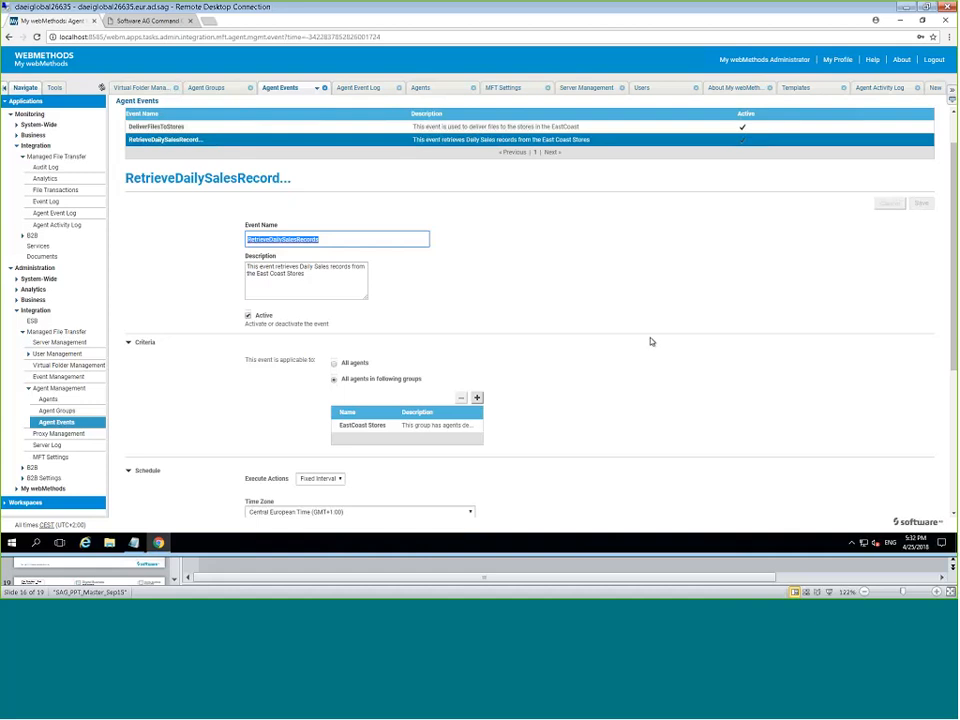
scroll(650, 341, "down", 1)
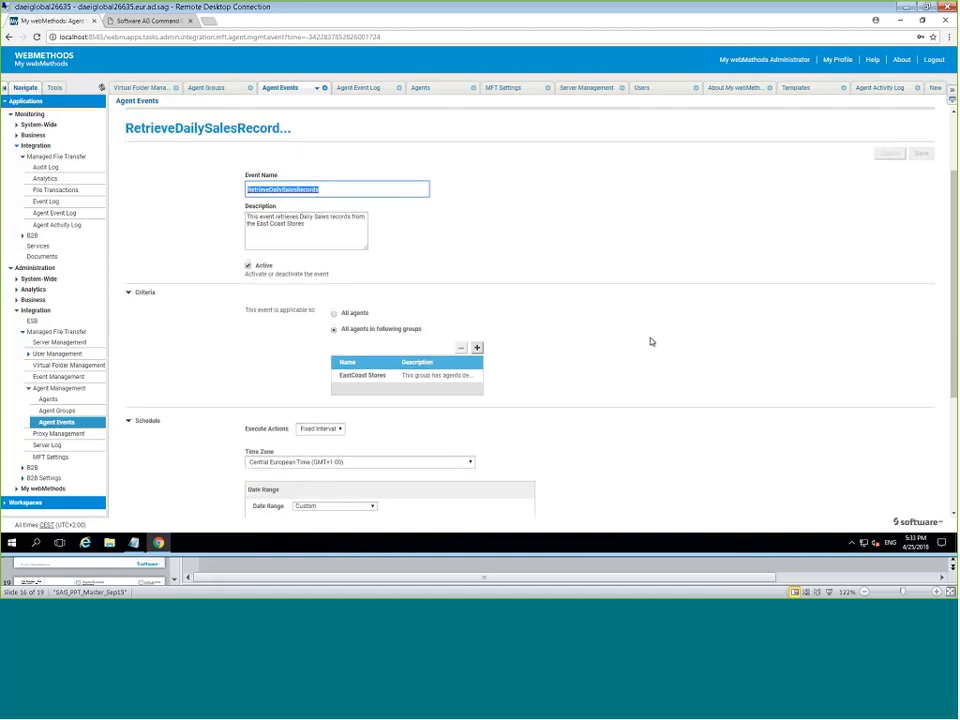
scroll(650, 341, "down", 1)
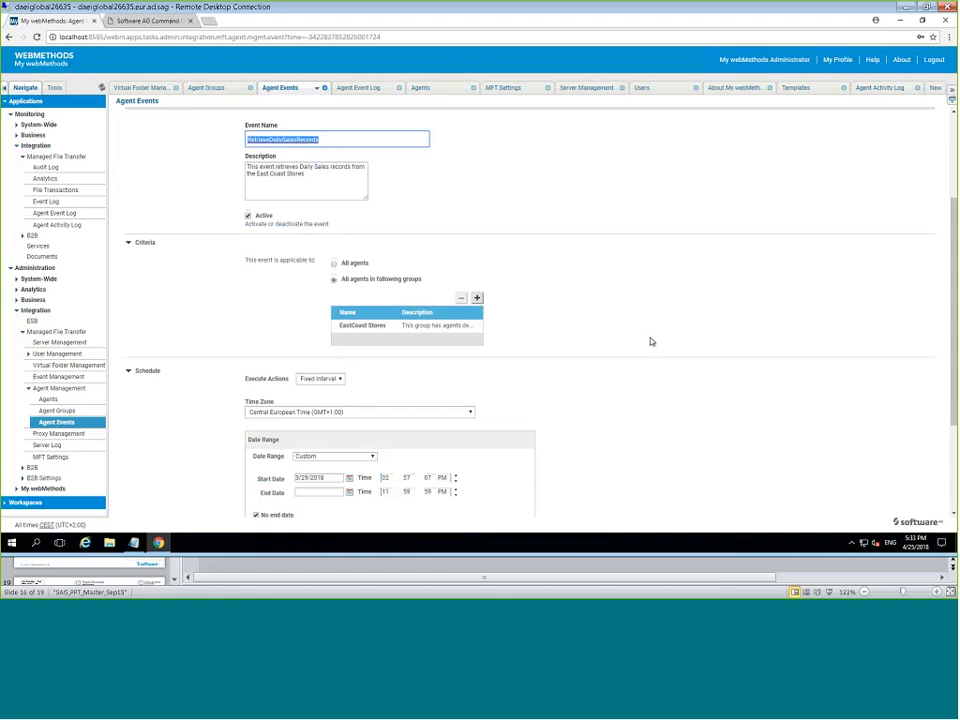
left_click(386, 328)
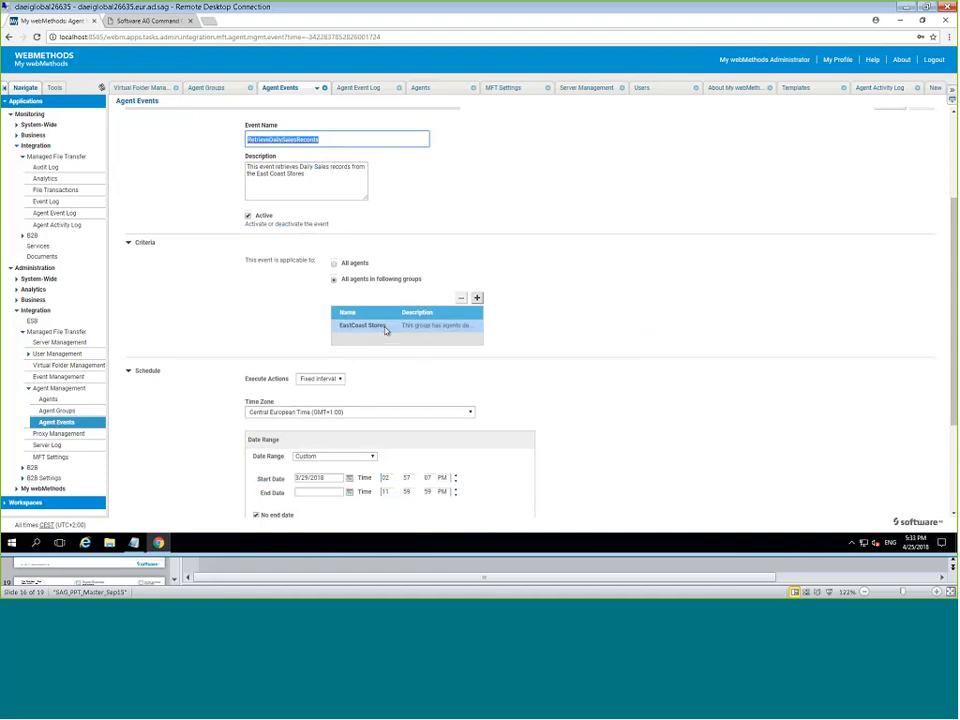
scroll(536, 338, "down", 2)
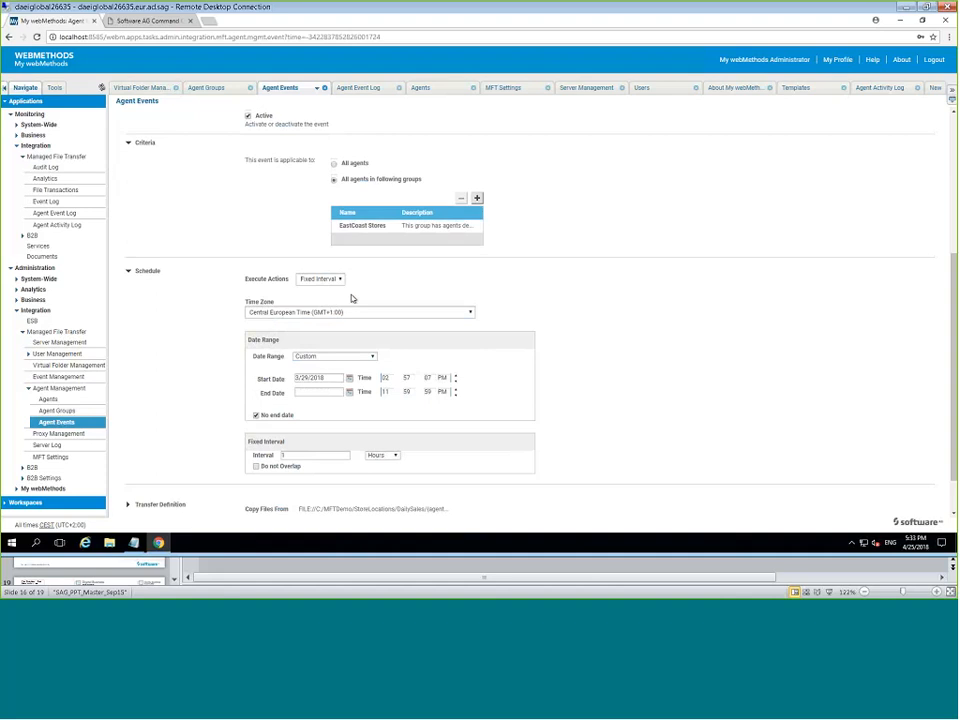
scroll(351, 297, "down", 1)
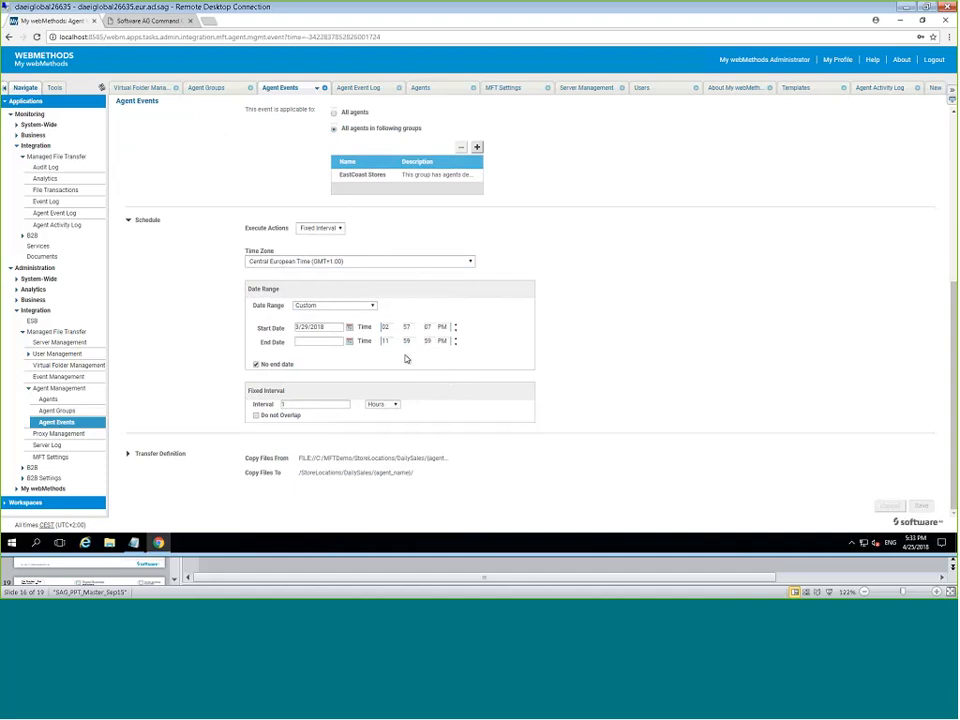
Expand the Transfer Definition and reveal the full Copy Files From path ending {agent_name}.
left_click(144, 457)
scroll(434, 470, "down", 1)
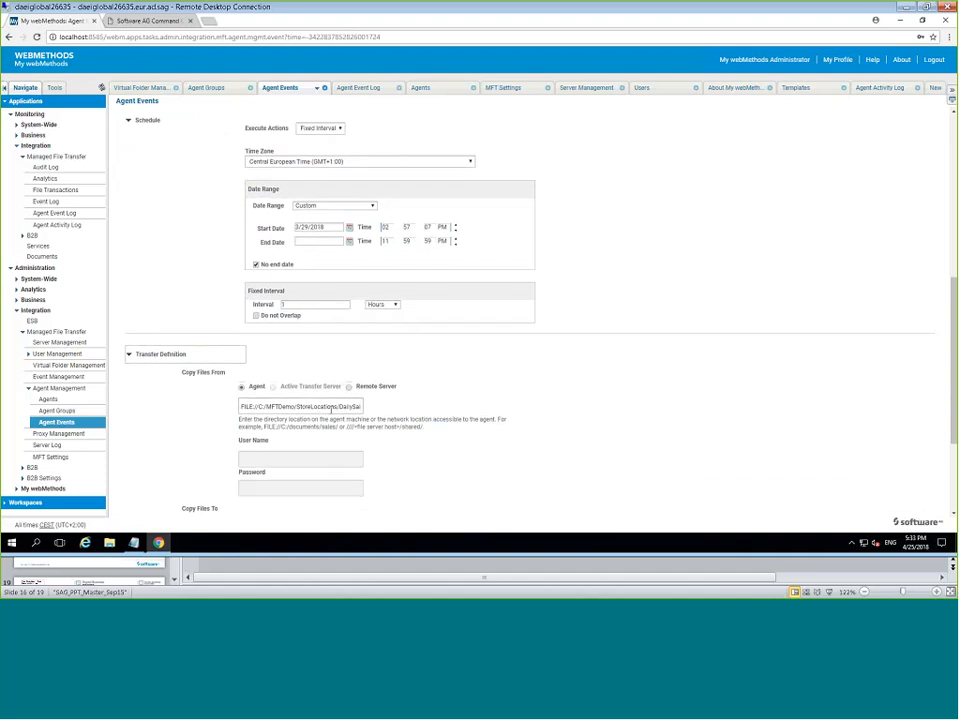
left_click(334, 408)
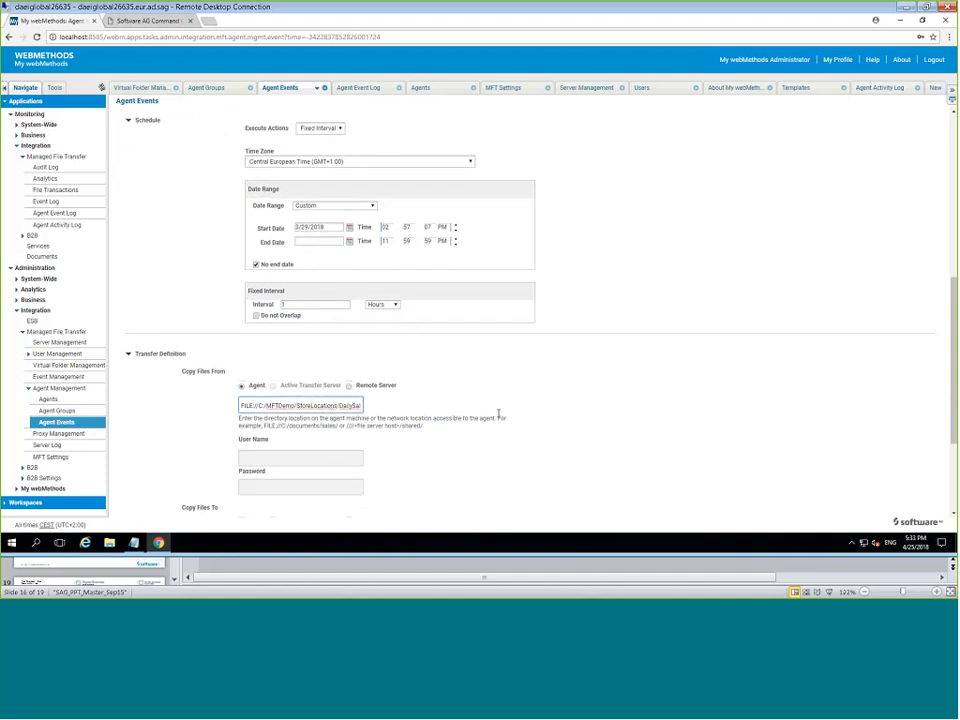
type("es/{agent_name}")
key("BackSpace")
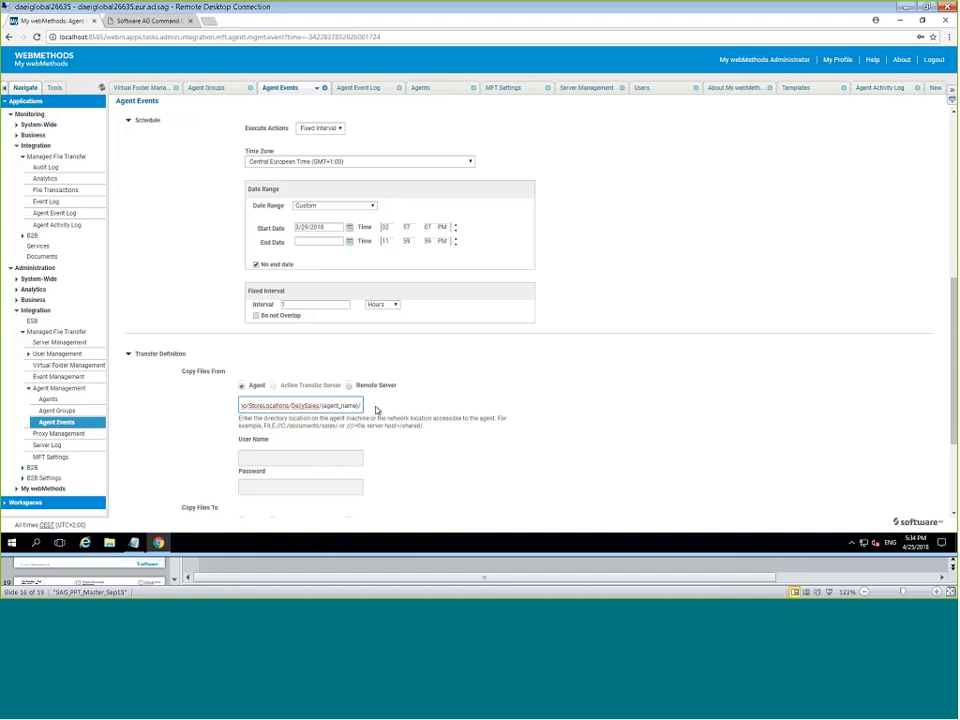
scroll(415, 416, "down", 1)
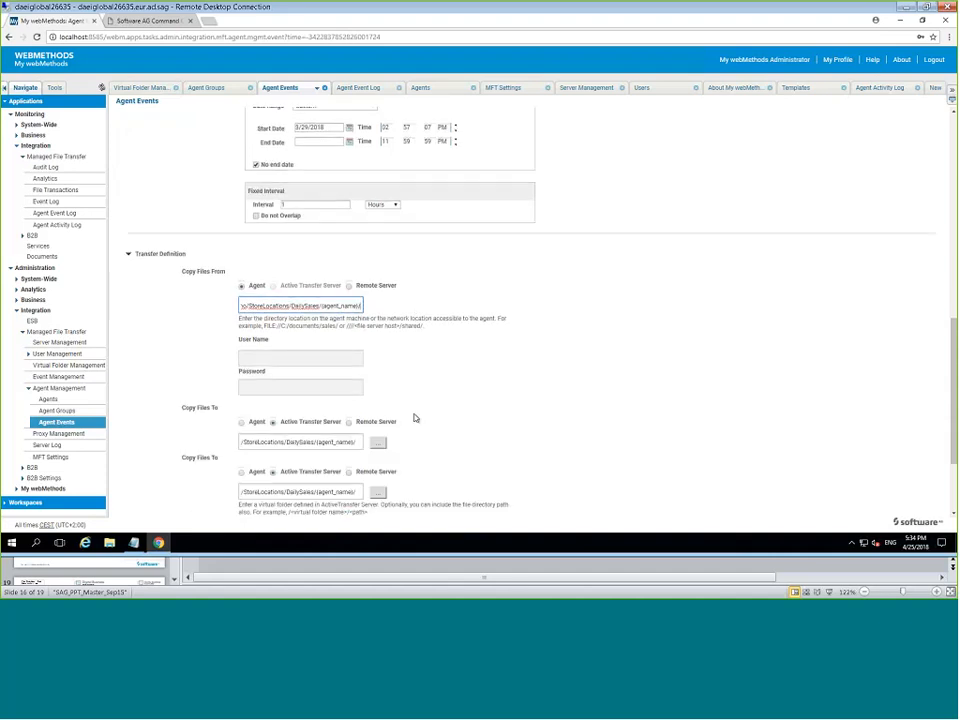
scroll(415, 418, "down", 1)
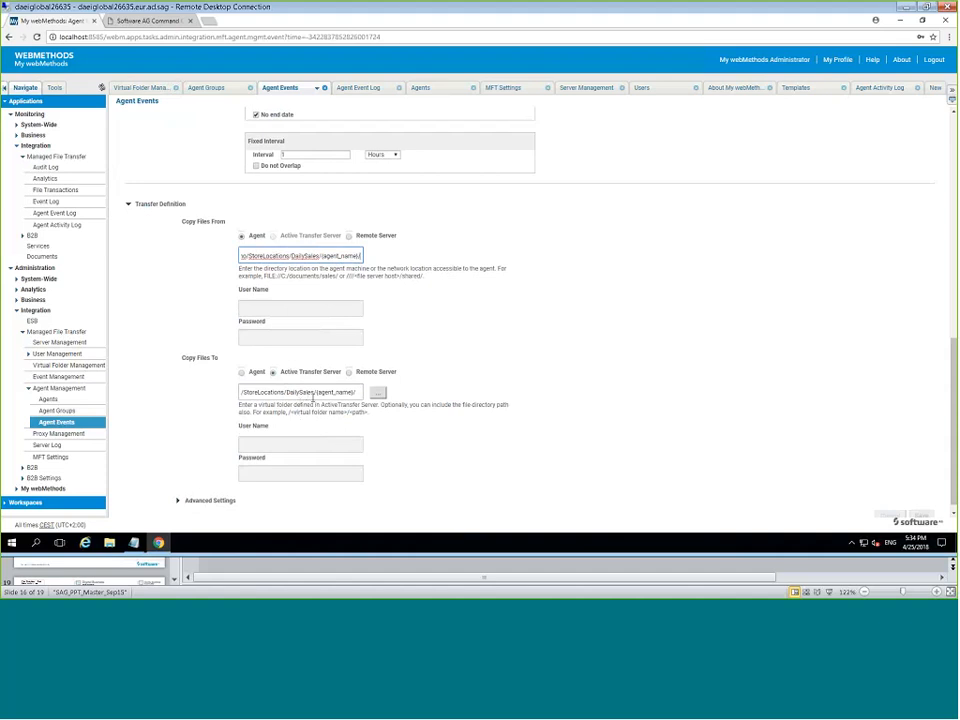
scroll(313, 402, "up", 1)
scroll(314, 405, "down", 1)
scroll(393, 393, "down", 1)
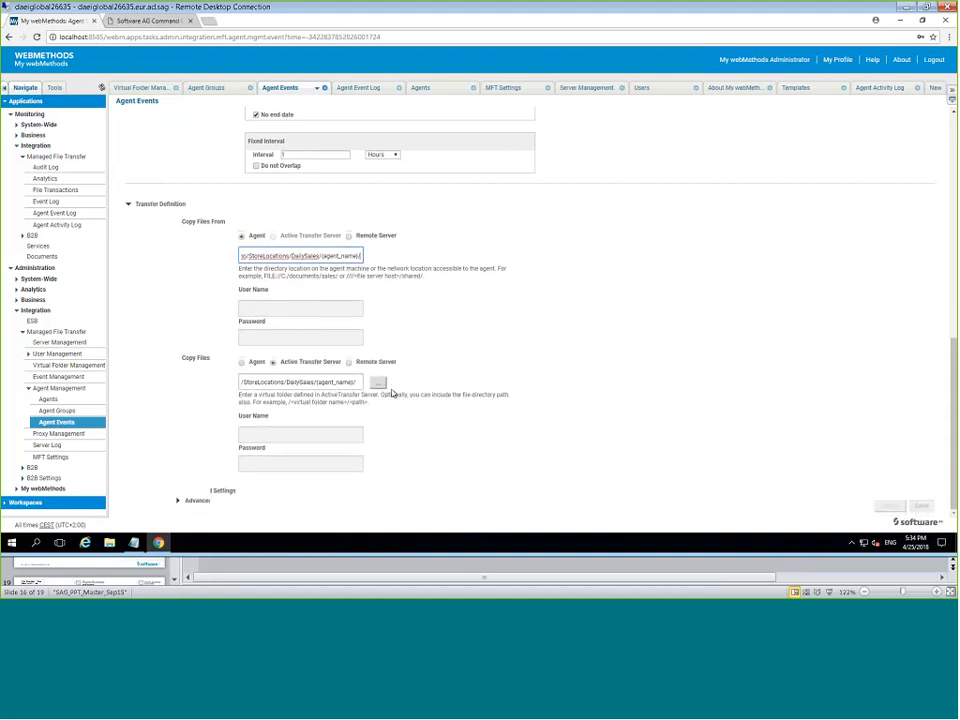
Expand Advanced Settings to confirm no advanced transfer options are set.
left_click(190, 491)
scroll(375, 488, "down", 3)
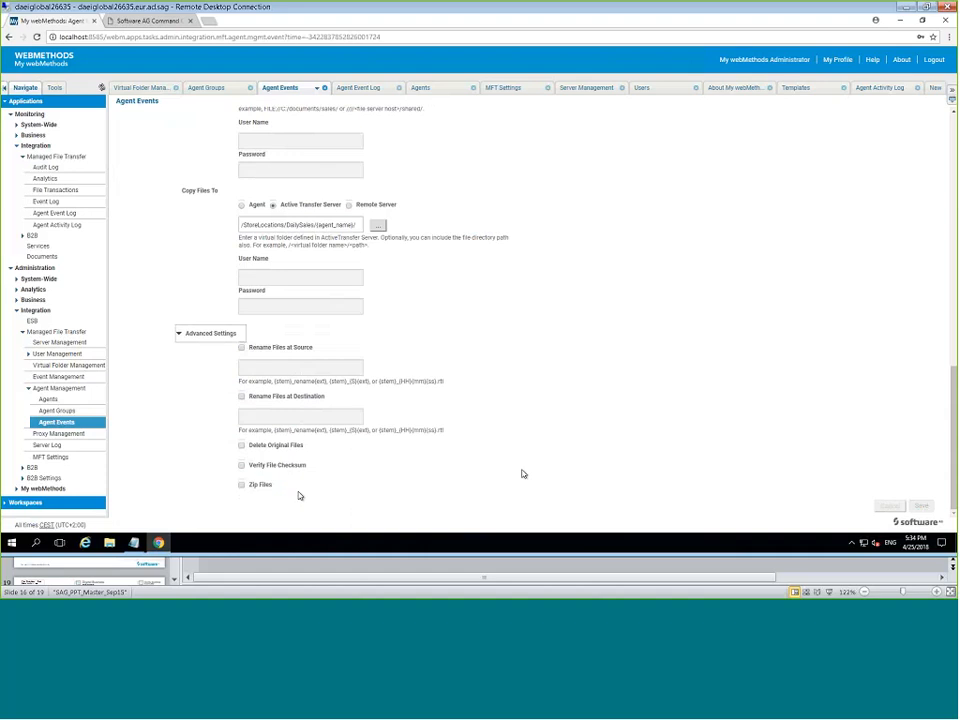
scroll(522, 473, "up", 5)
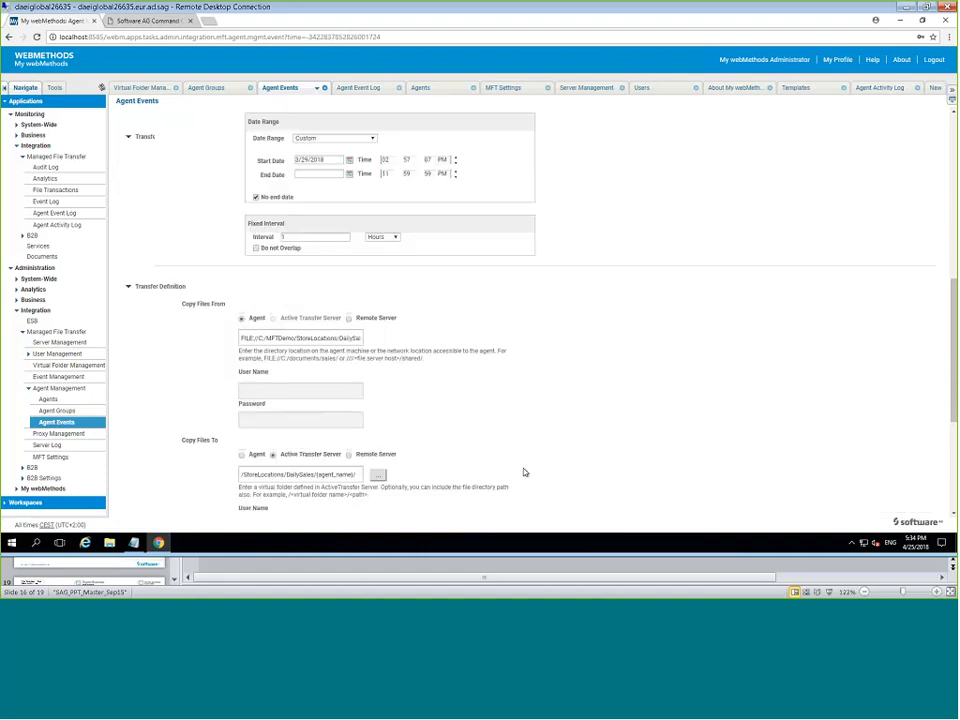
scroll(524, 472, "up", 4)
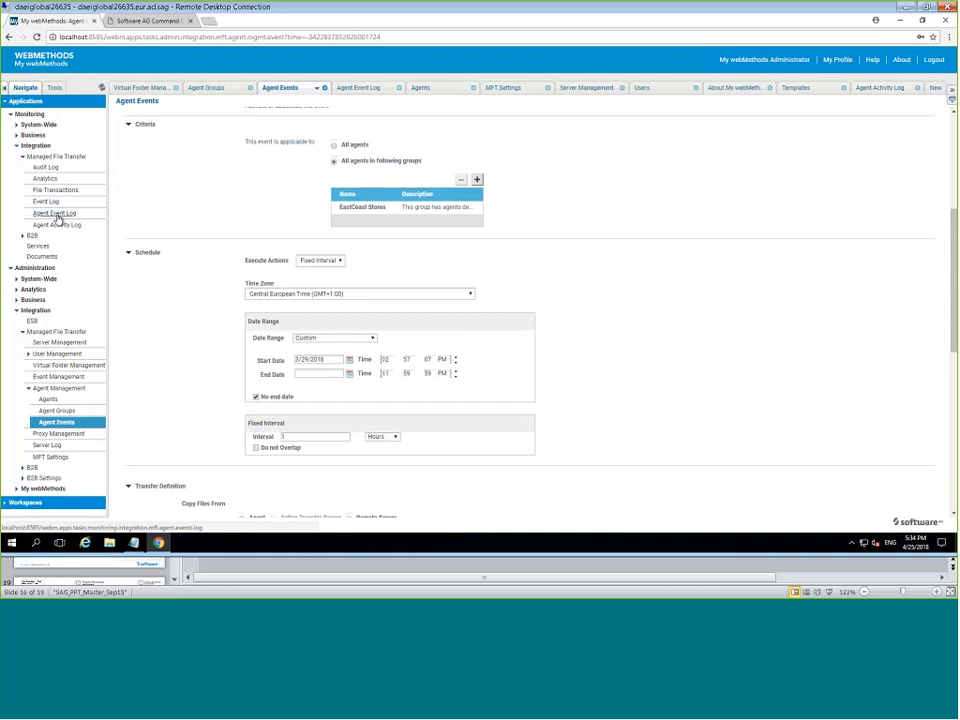
Open the Agent Event Log and the RetrieveDailySalesRecords 3:57:07 PM run's activities.
left_click(57, 215)
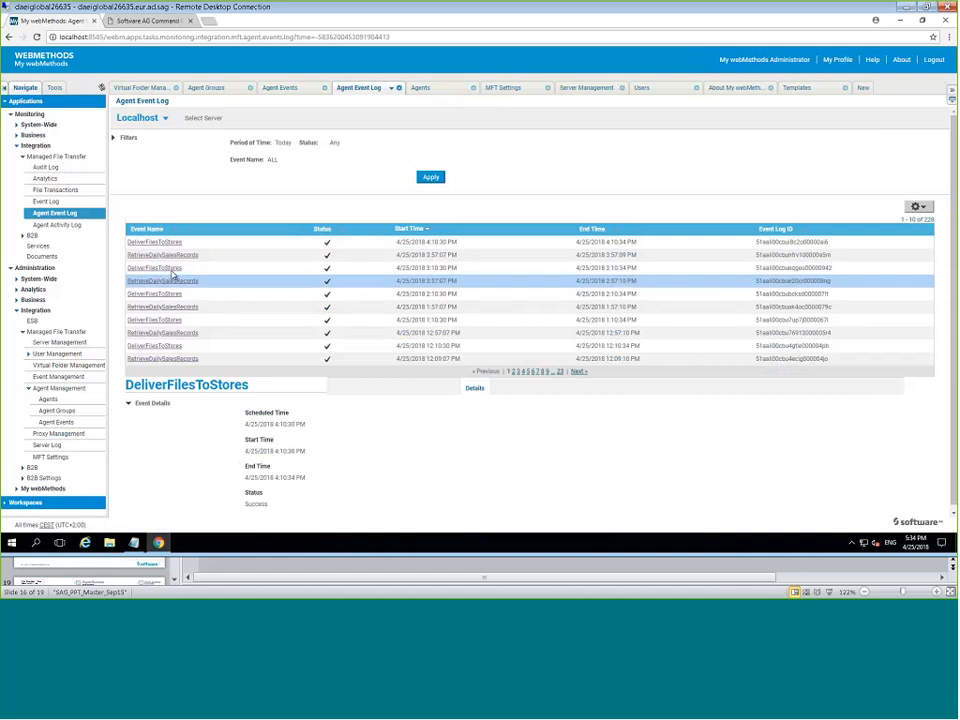
left_click(178, 256)
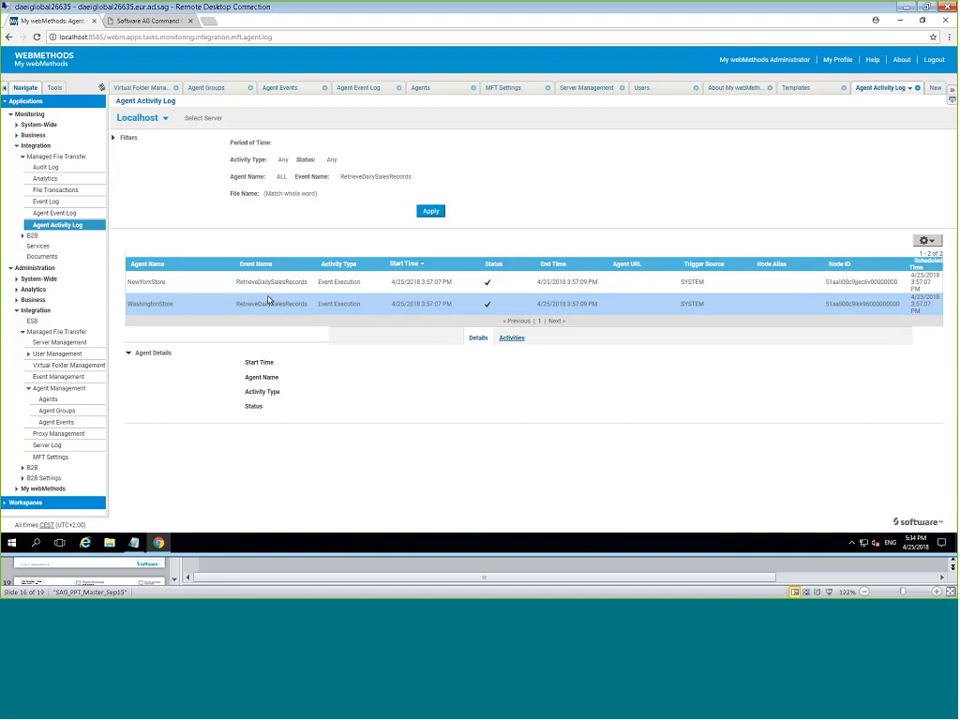
Review NewYorkStore's activity steps showing 3 SalesDoc files copied, then select WashingtonStore.
left_click(200, 284)
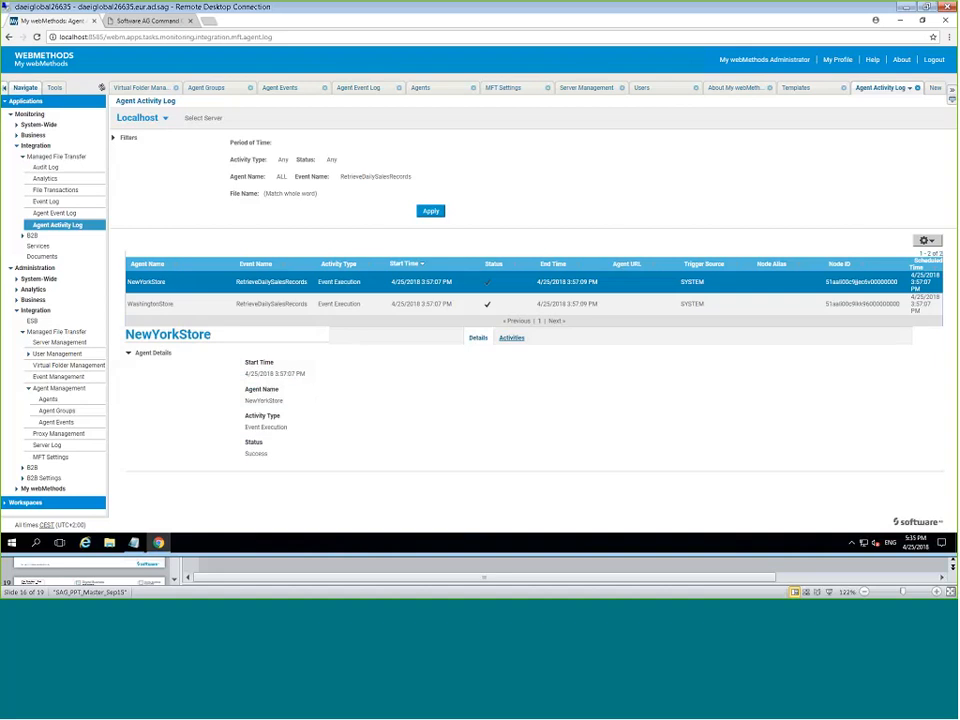
left_click(512, 339)
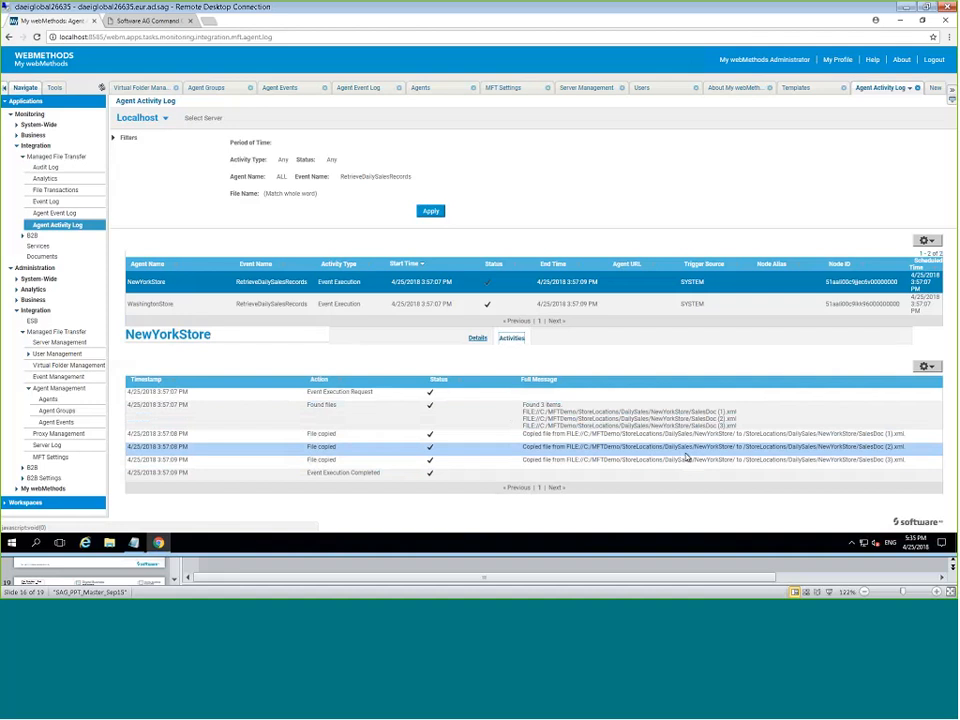
left_click(227, 305)
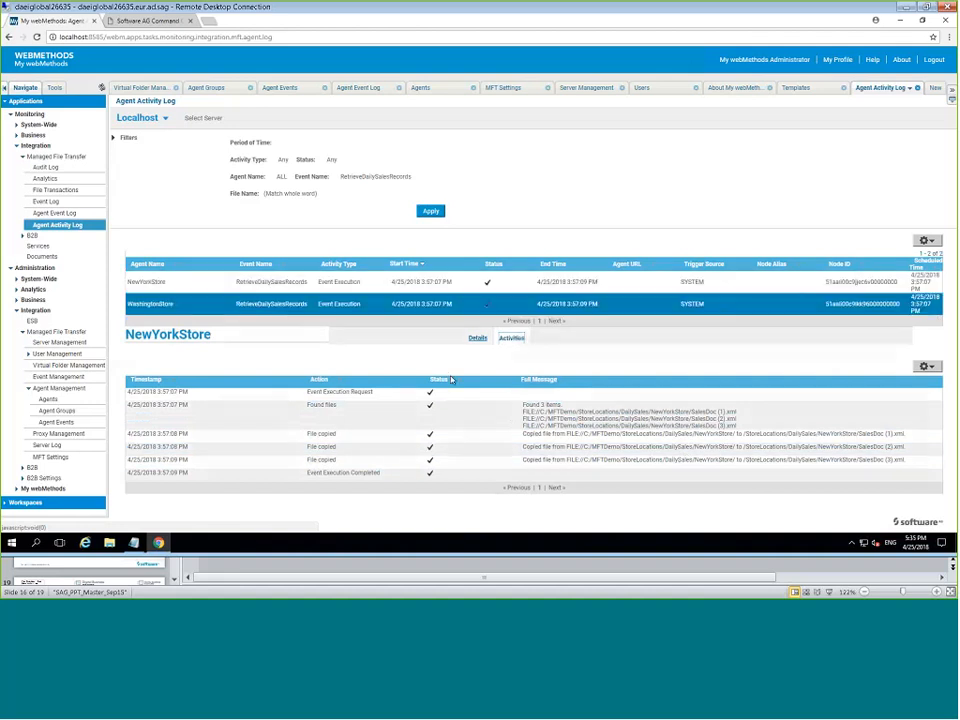